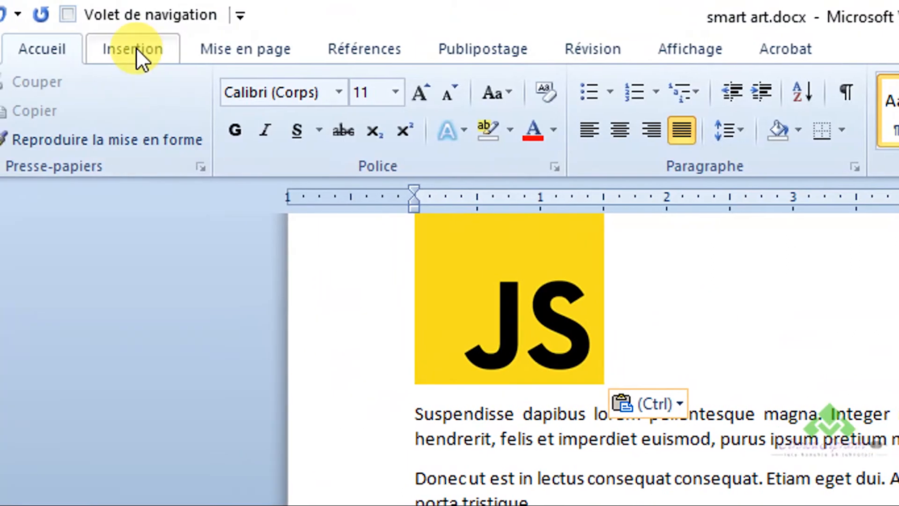
- Start inserting a SmartArt graphic and preview the list layouts Liste de flèches verticales and Liste accentuée avec images
click(136, 53)
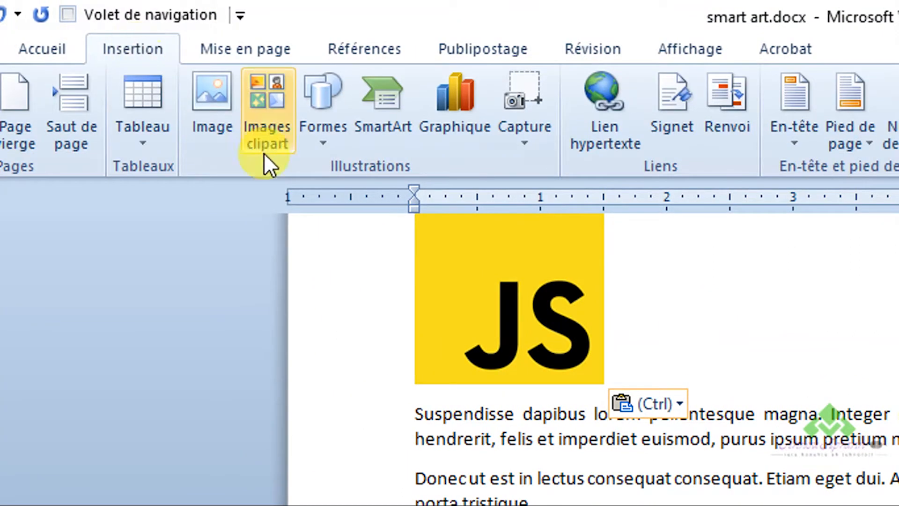
click(381, 120)
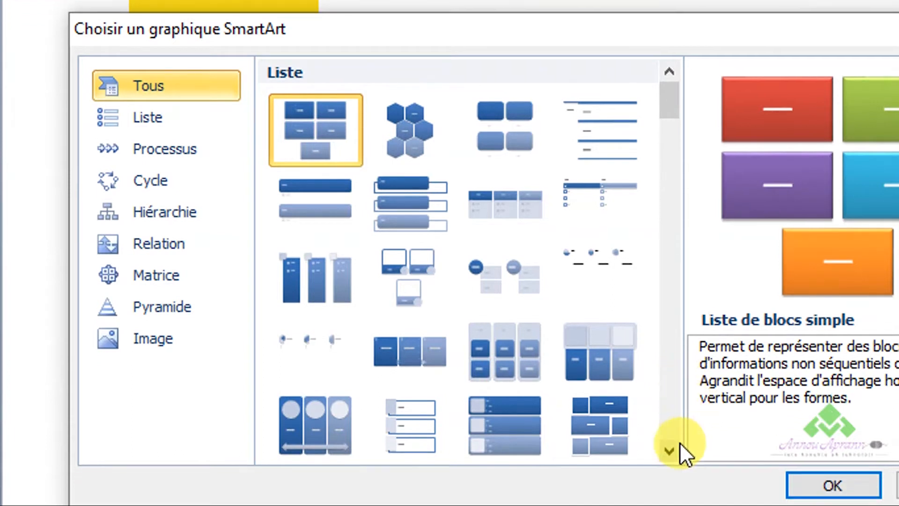
click(670, 472)
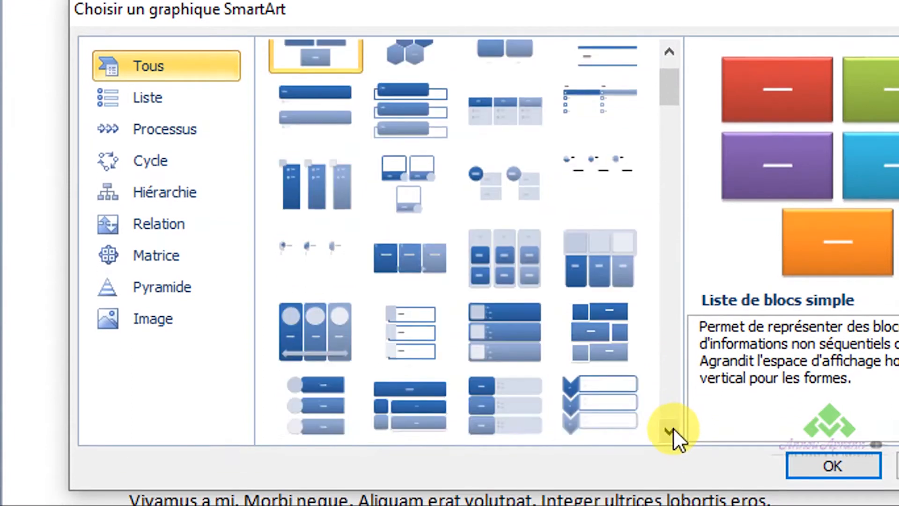
click(670, 429)
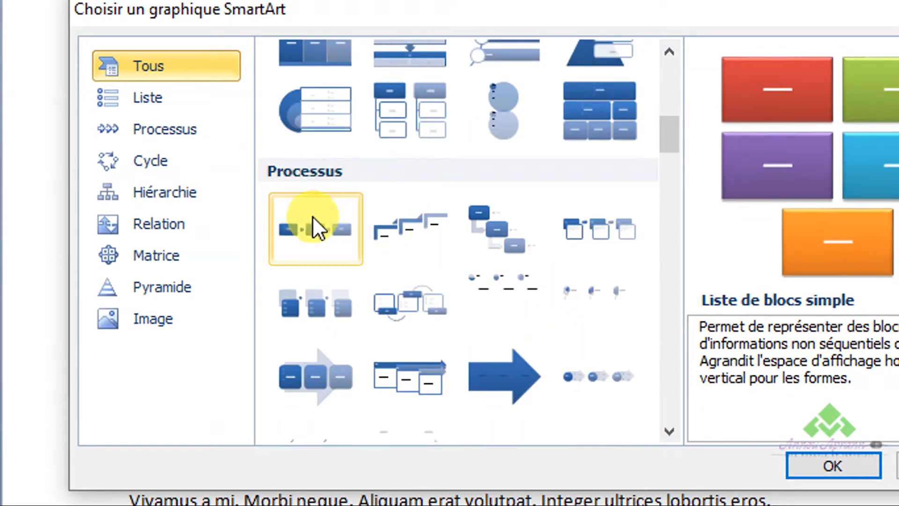
scroll(495, 243, up, 5)
click(426, 155)
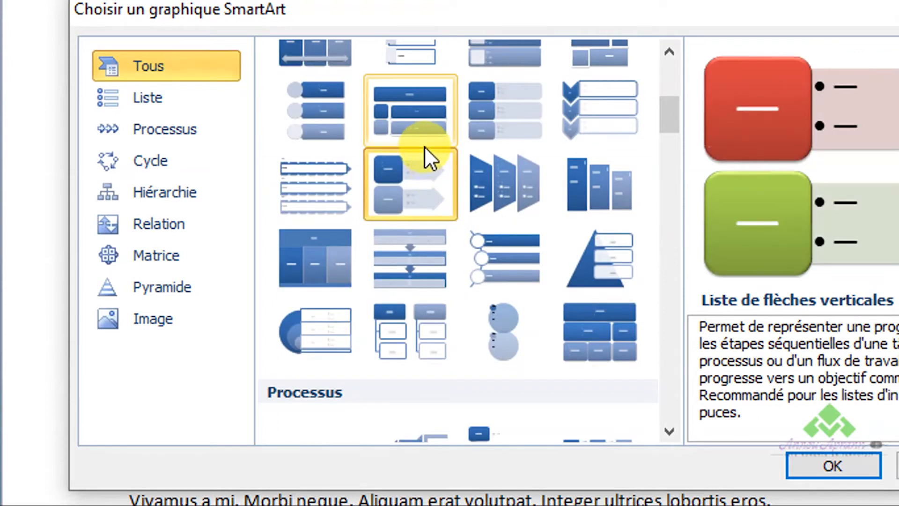
click(416, 119)
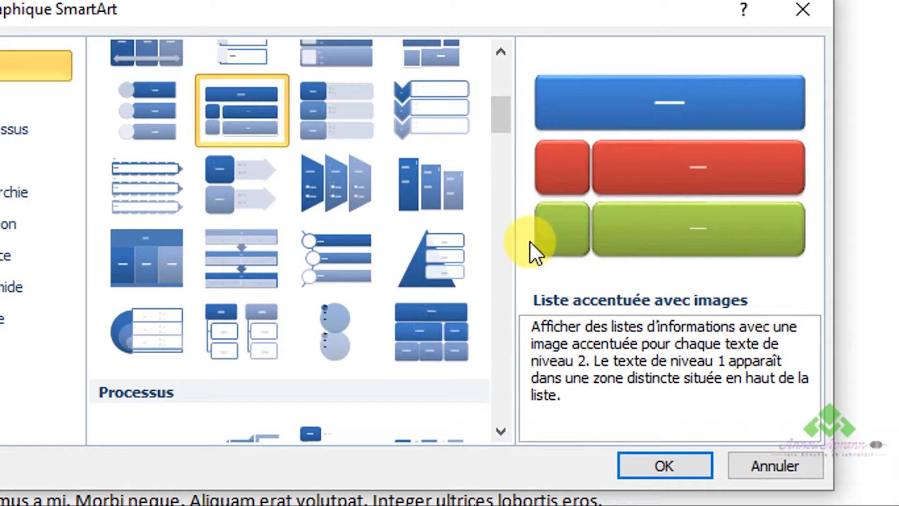
- Preview the process layouts Processus croissant à flèches and Processus ascendant
scroll(408, 258, down, 4)
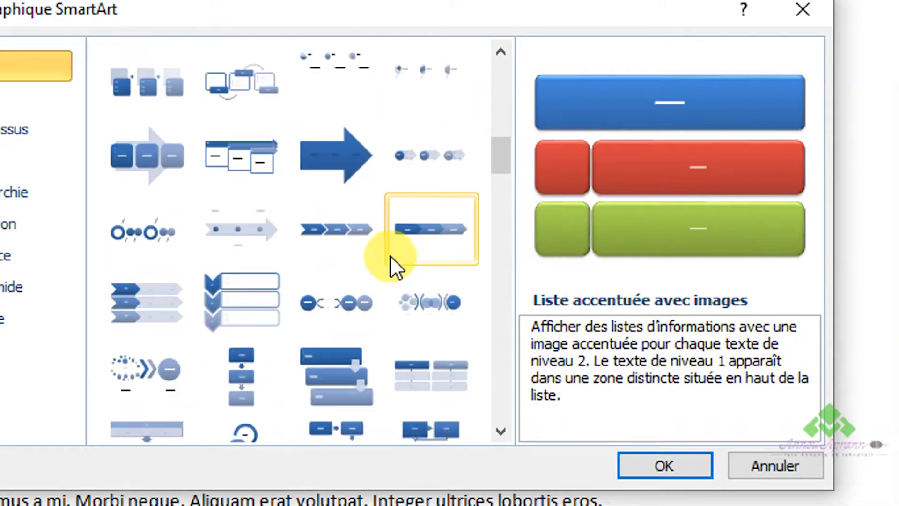
click(240, 162)
scroll(207, 171, up, 4)
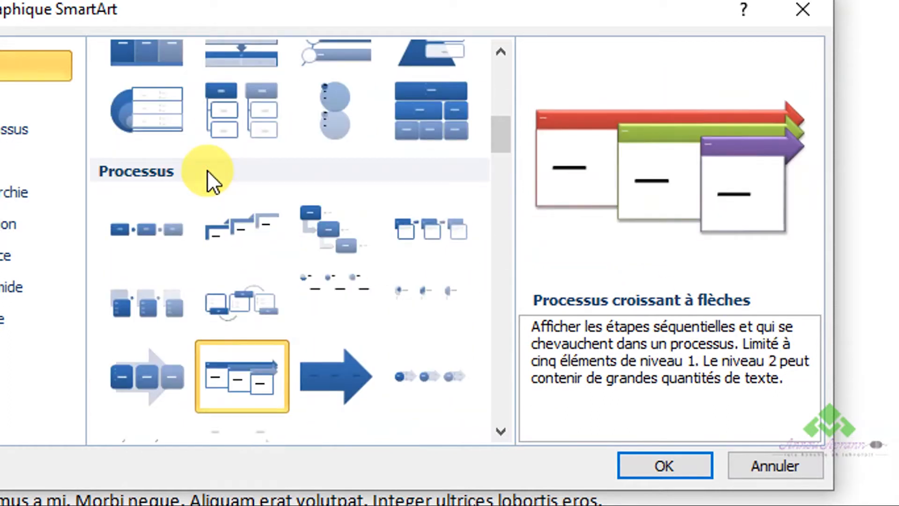
click(223, 209)
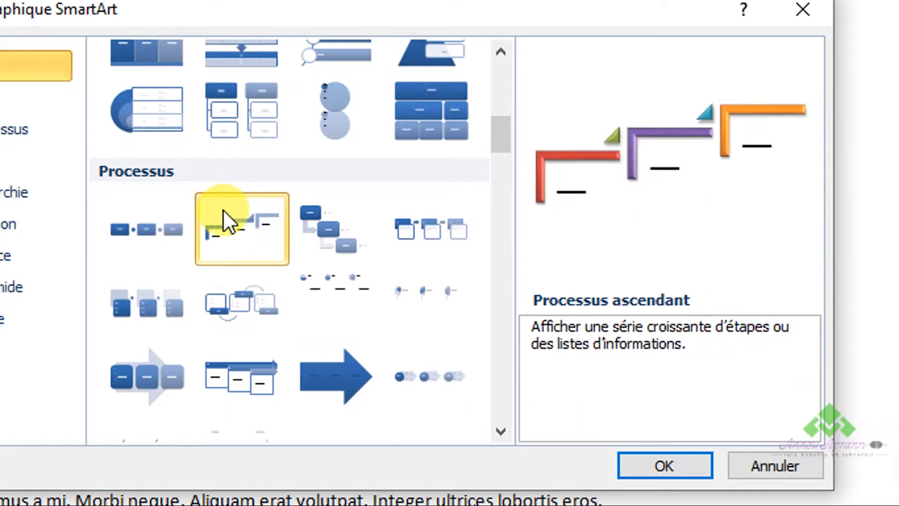
scroll(223, 209, down, 6)
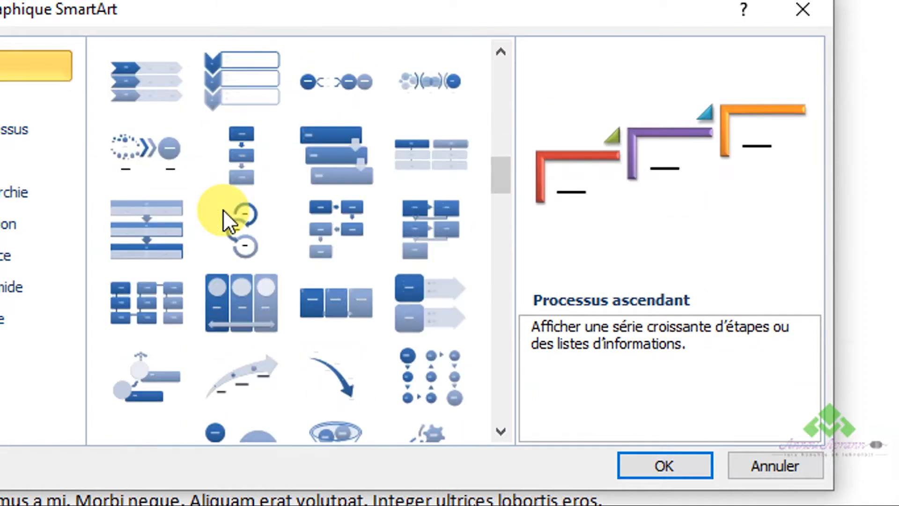
- Look through the Cycle, Hiérarchie and Relation layouts in the full list of SmartArt graphics
scroll(223, 209, down, 7)
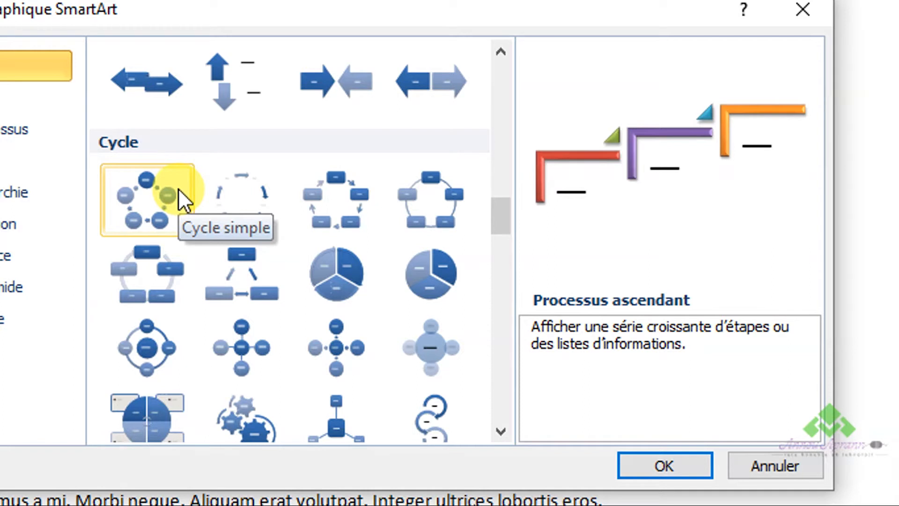
scroll(178, 189, down, 4)
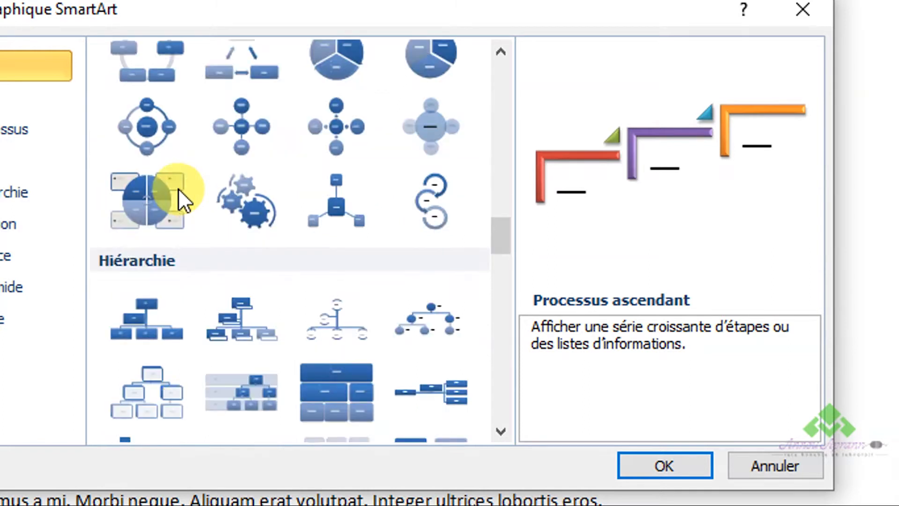
scroll(172, 185, up, 2)
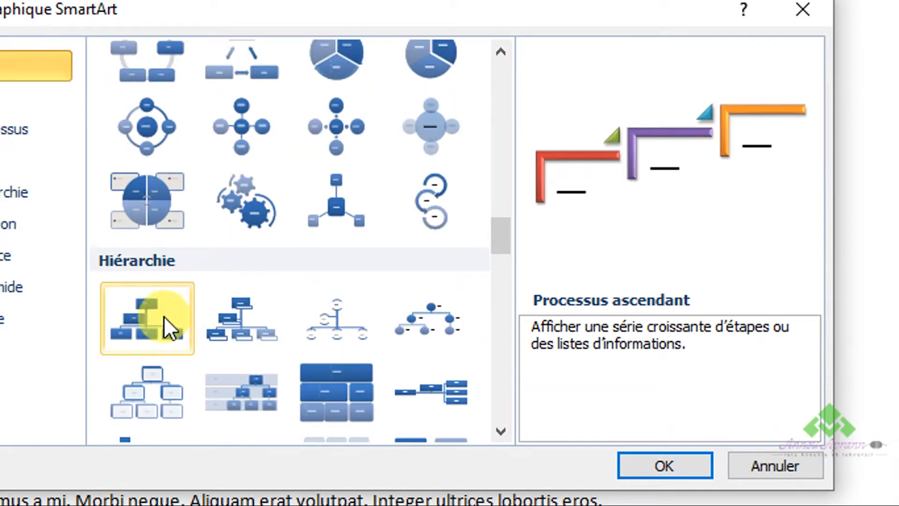
scroll(214, 291, down, 3)
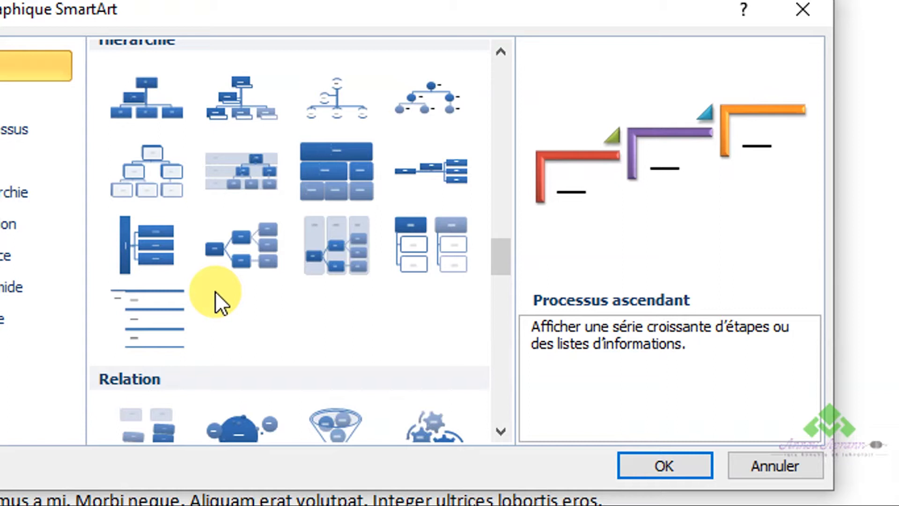
scroll(215, 291, down, 3)
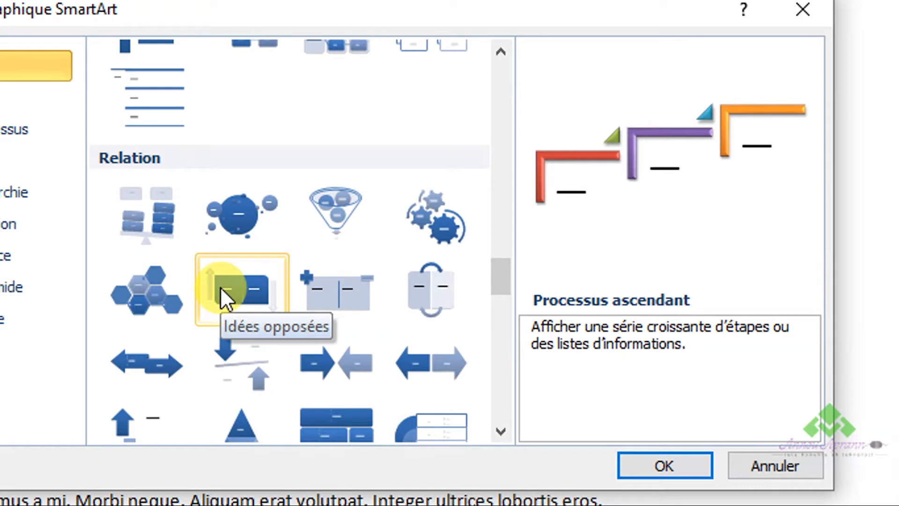
scroll(225, 283, down, 10)
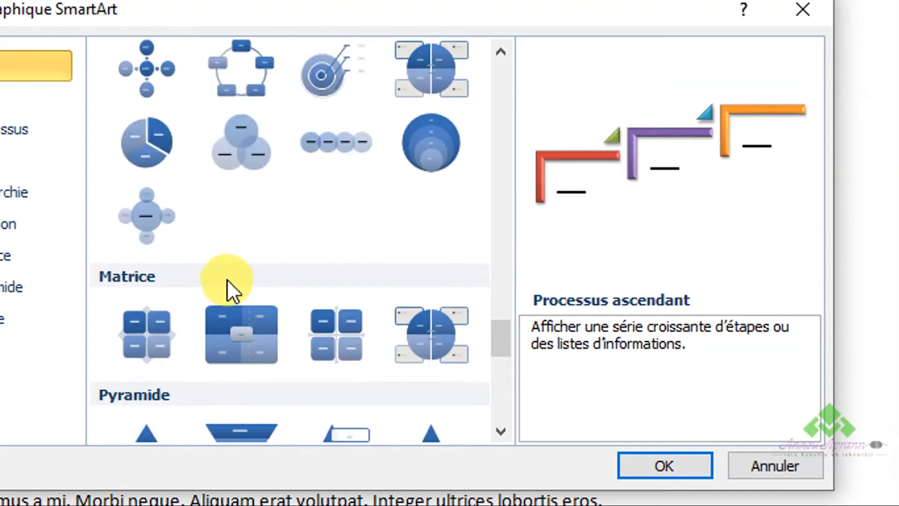
- Preview the Pyramide simple layout and look through the Image layouts at the end of the list
click(217, 227)
click(214, 124)
click(155, 221)
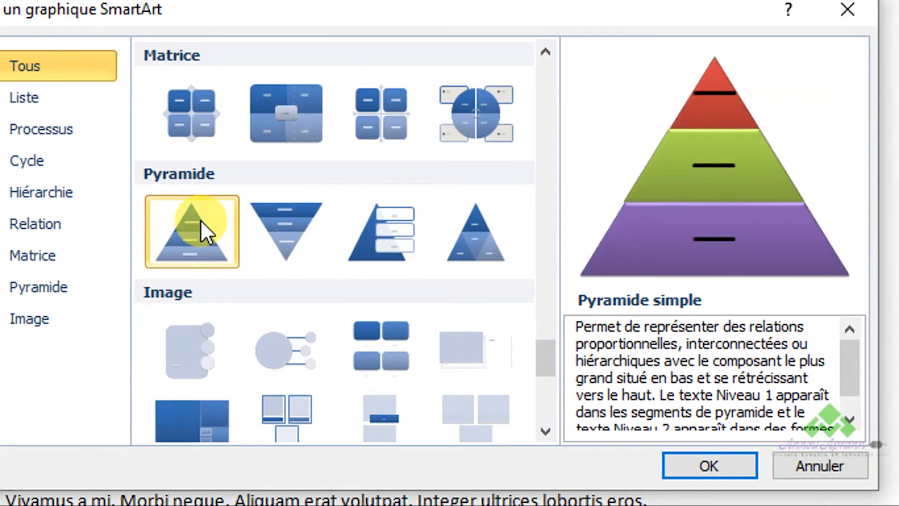
scroll(200, 220, down, 5)
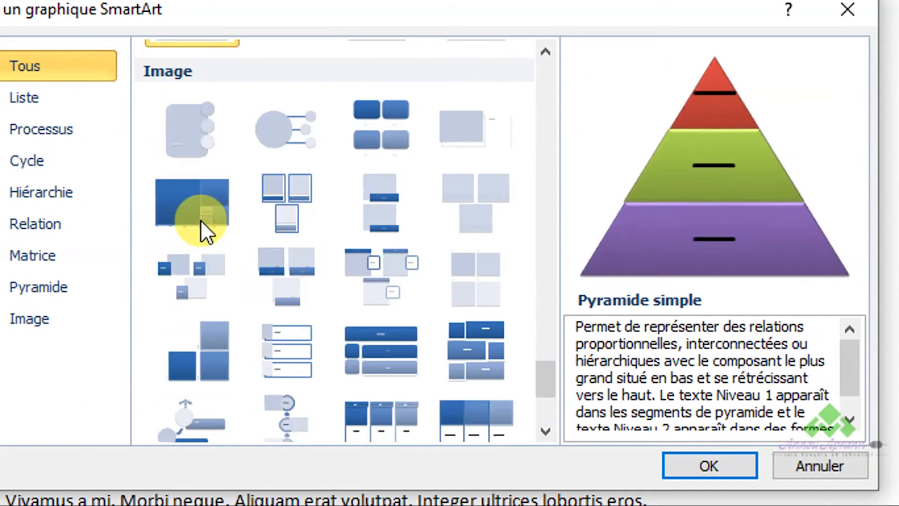
scroll(270, 218, down, 5)
scroll(270, 218, down, 1)
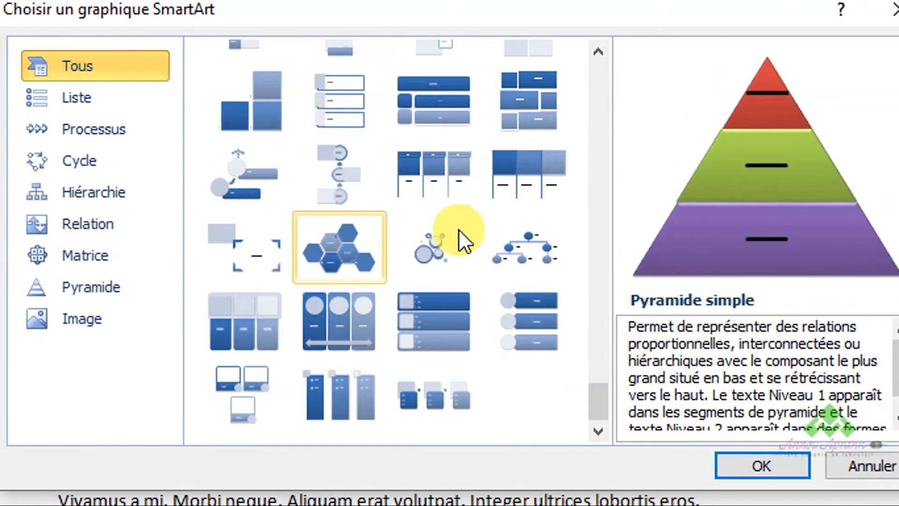
drag(602, 403, 373, 231)
- Examine the SmartArt layouts by category, going through Liste, Processus, Cycle and Relation
click(114, 99)
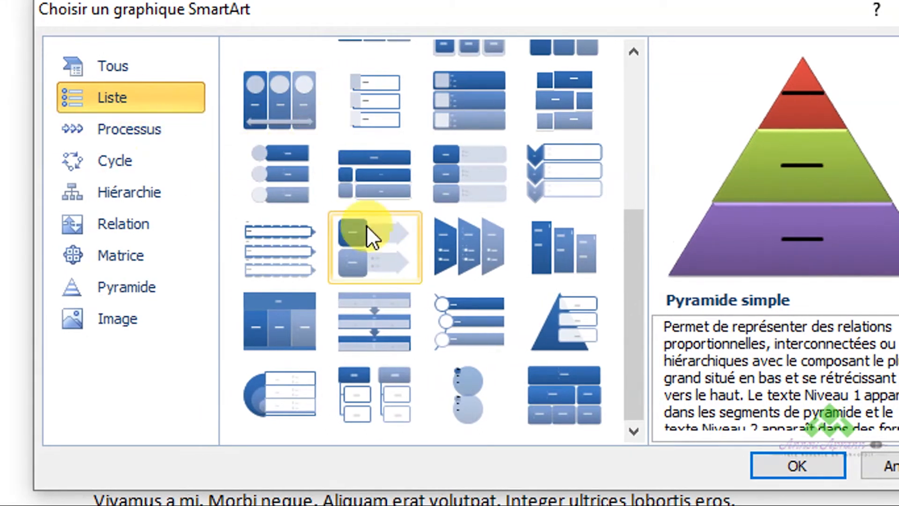
click(162, 131)
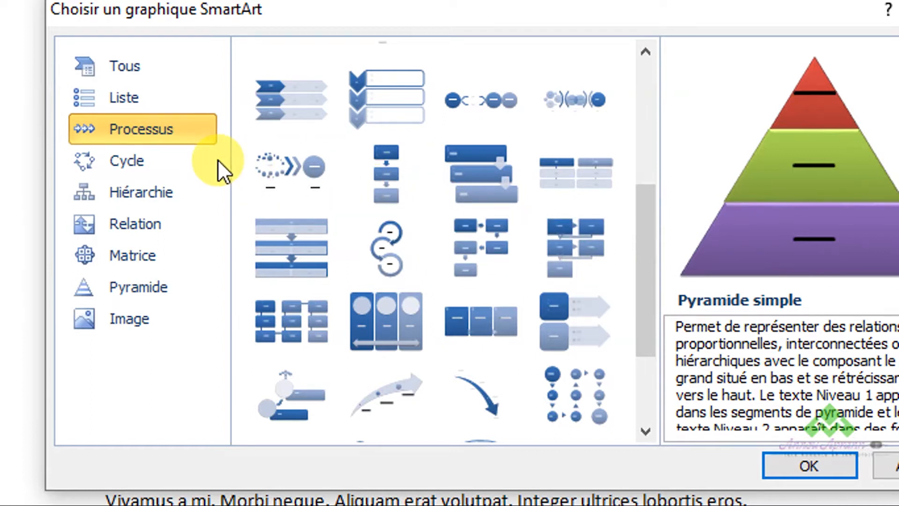
click(197, 162)
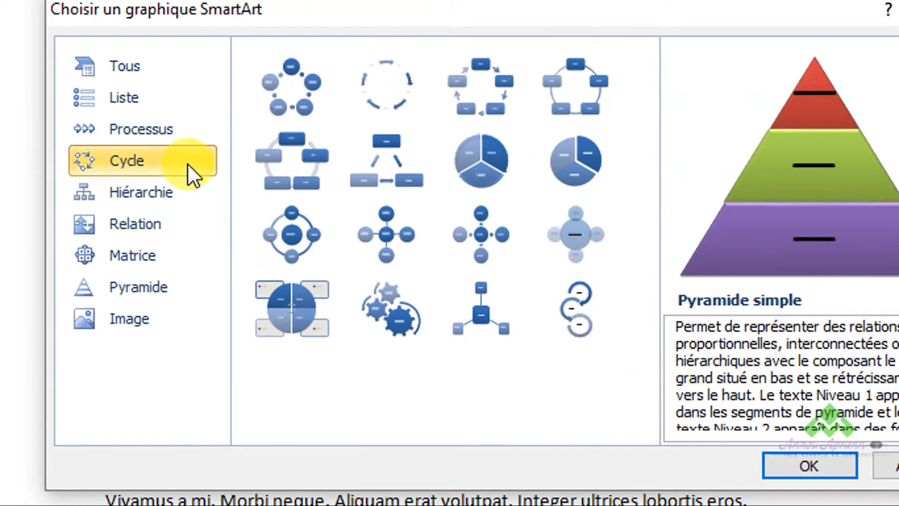
click(152, 224)
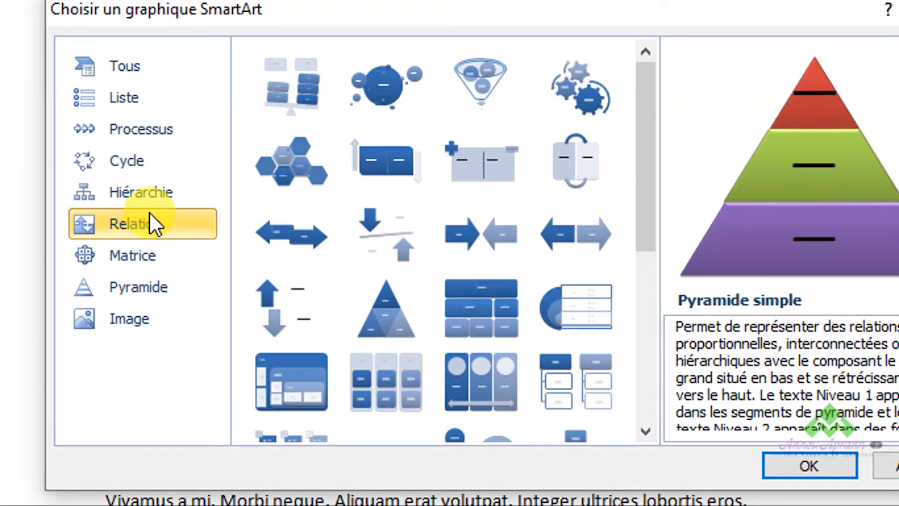
- Insert a Processus en bloc continu SmartArt graphic from the Processus category
click(145, 143)
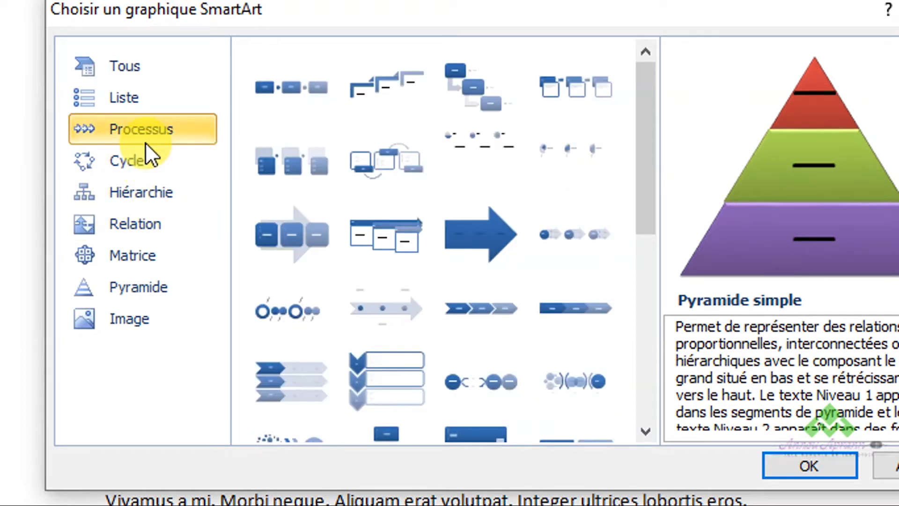
click(310, 228)
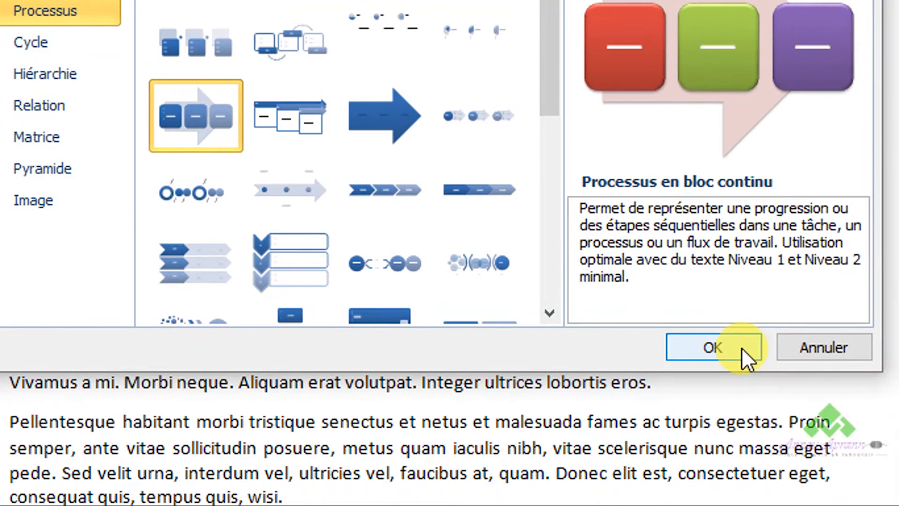
click(824, 469)
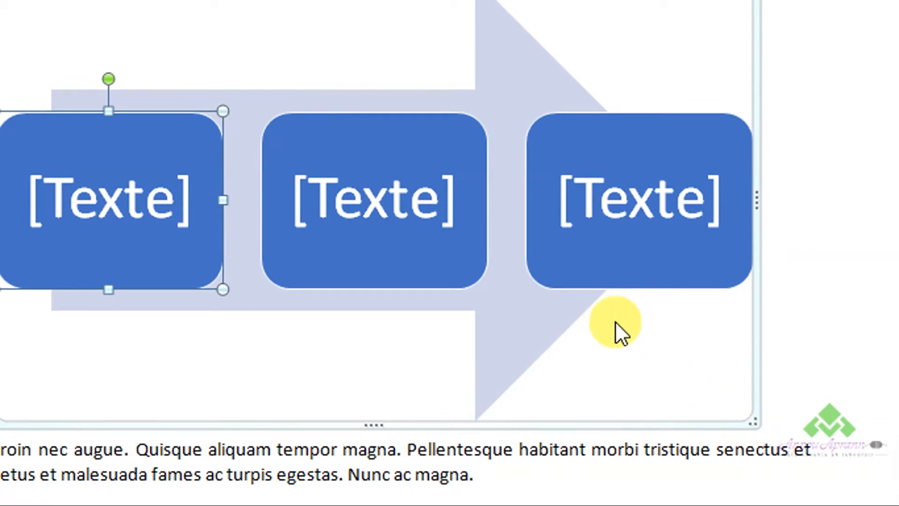
- Shrink the inserted SmartArt graphic, in both width and height, to about 70% of its size
drag(751, 418, 535, 262)
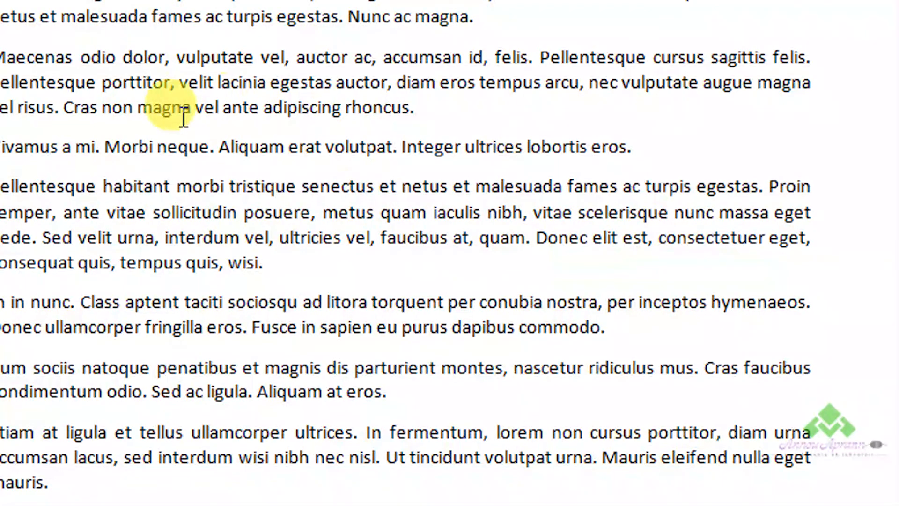
scroll(354, 153, up, 2)
scroll(355, 153, up, 5)
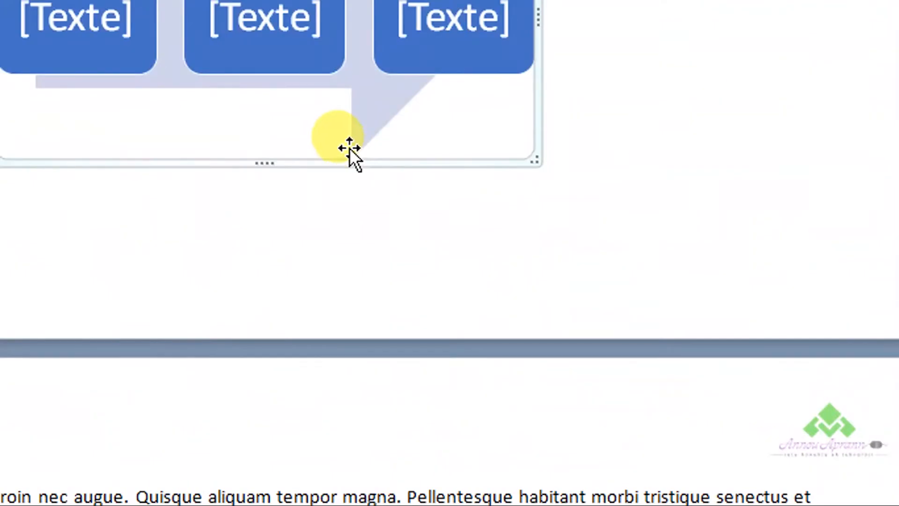
scroll(252, 91, up, 2)
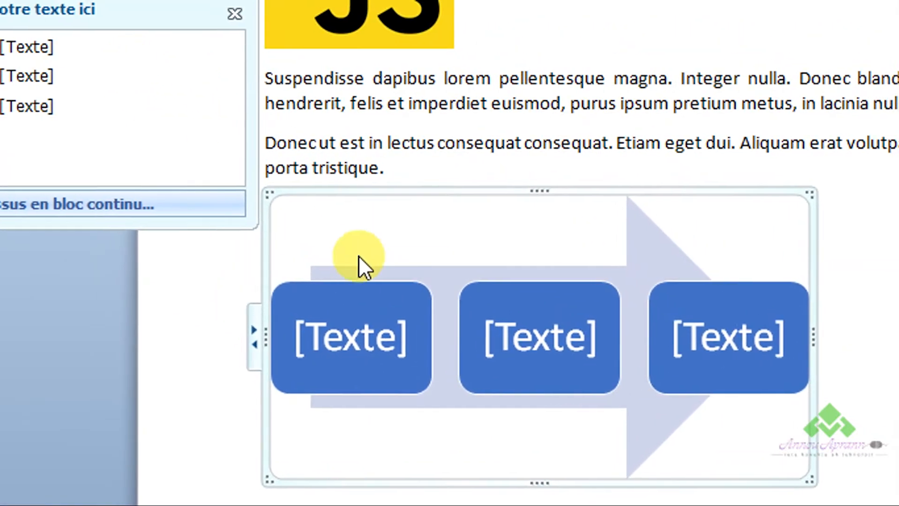
- Close the text pane of the SmartArt graphic and show it again, twice
click(376, 327)
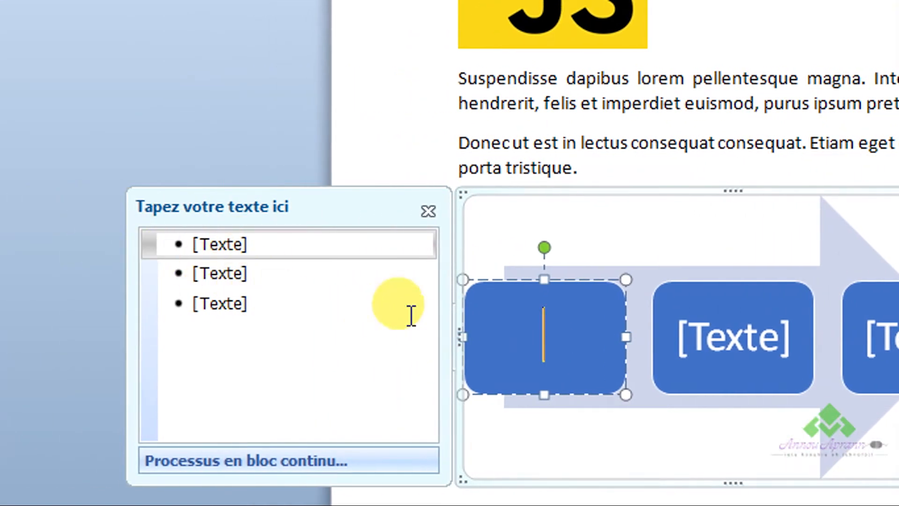
click(462, 337)
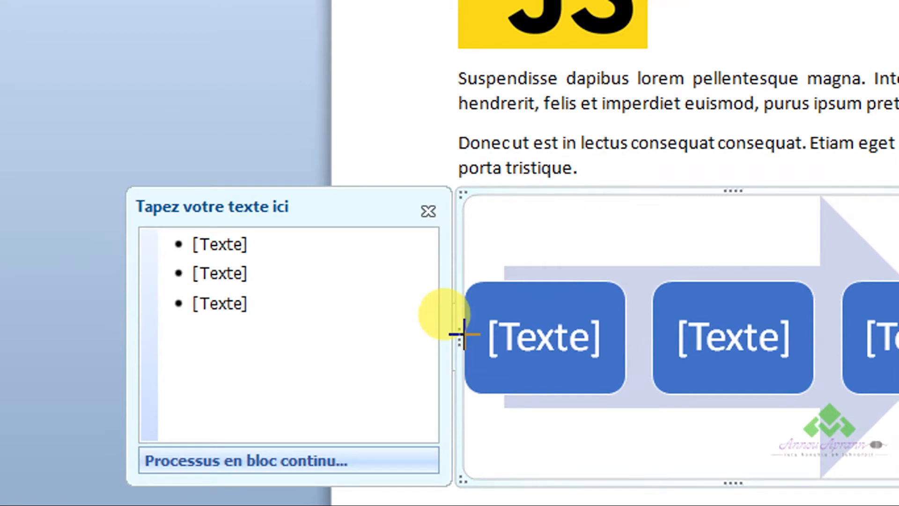
click(416, 240)
click(426, 215)
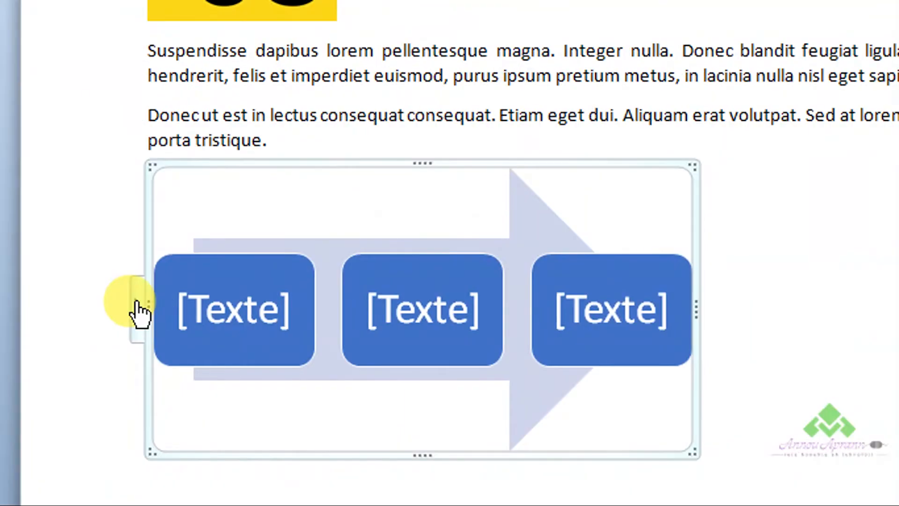
click(240, 282)
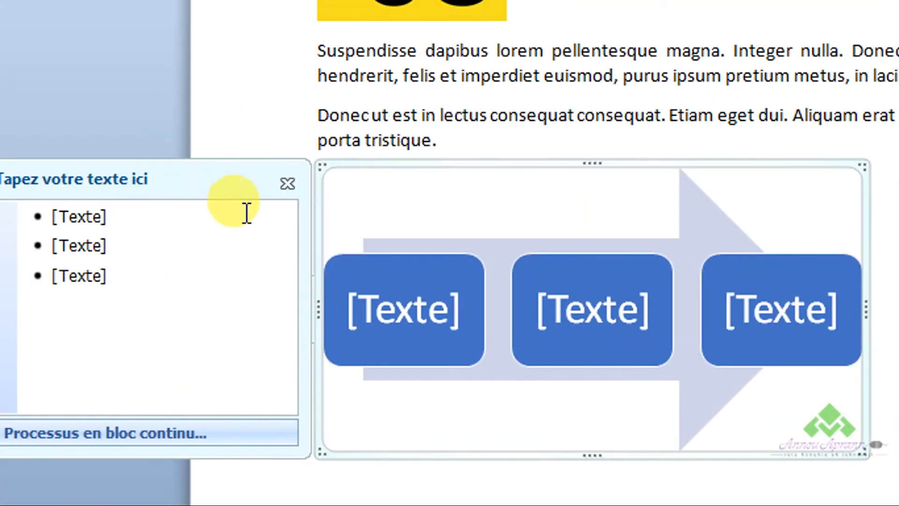
click(285, 184)
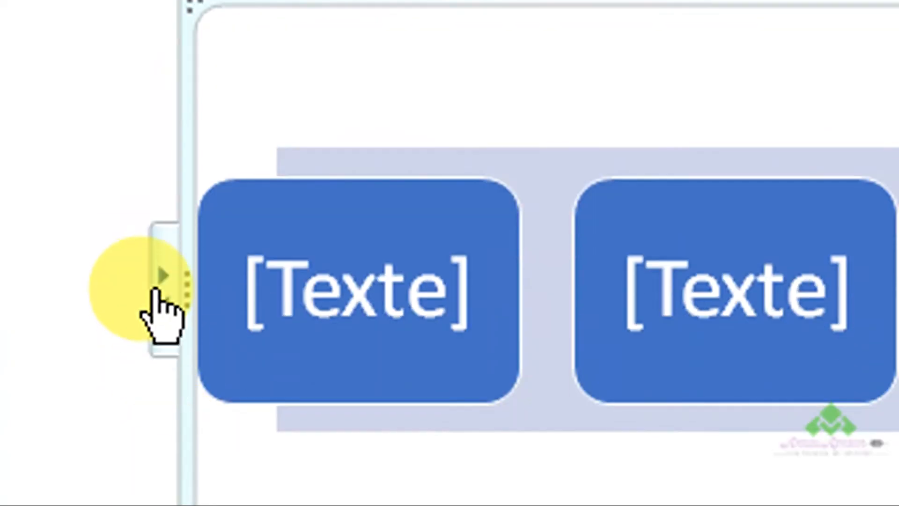
click(160, 375)
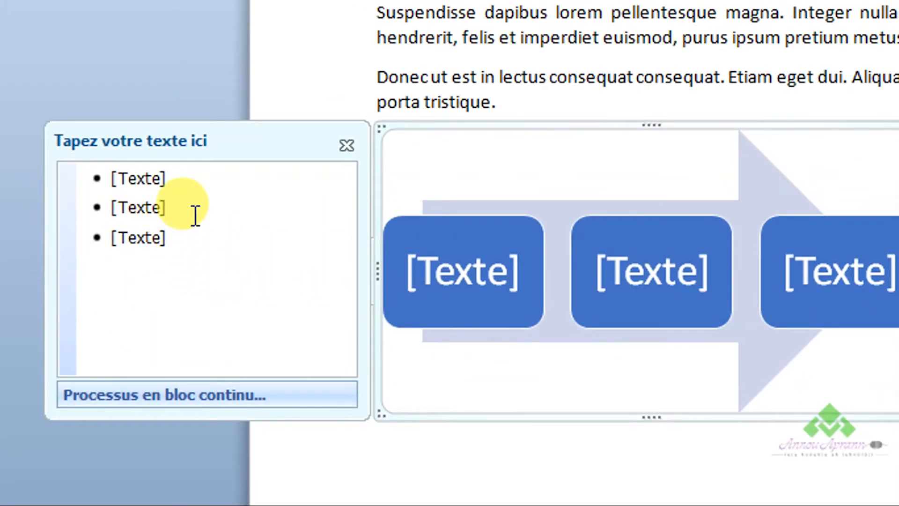
- Enter Kinder as the first item of the SmartArt graphic and add a new second item with the text Primaire
click(202, 189)
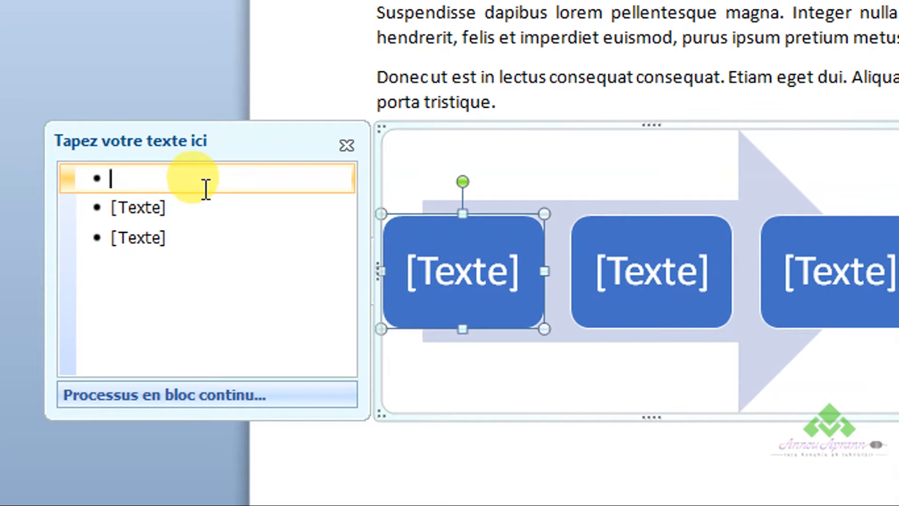
click(227, 269)
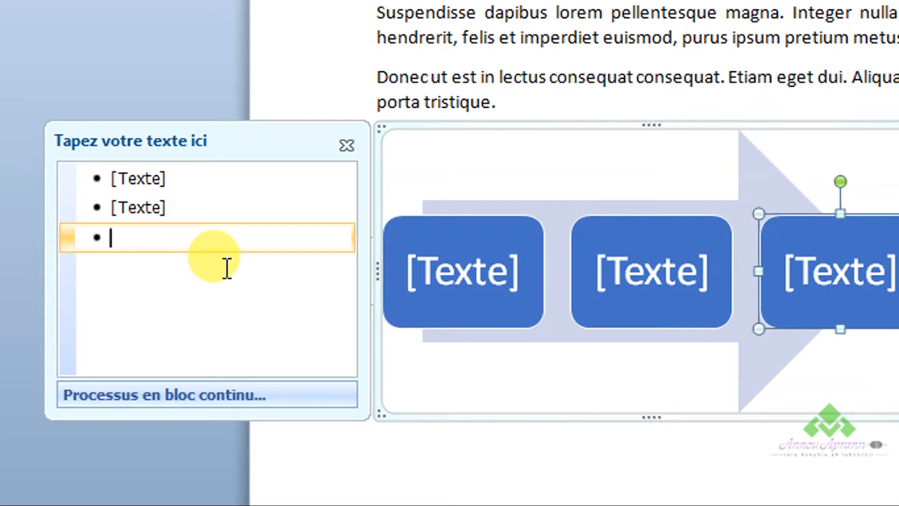
click(206, 182)
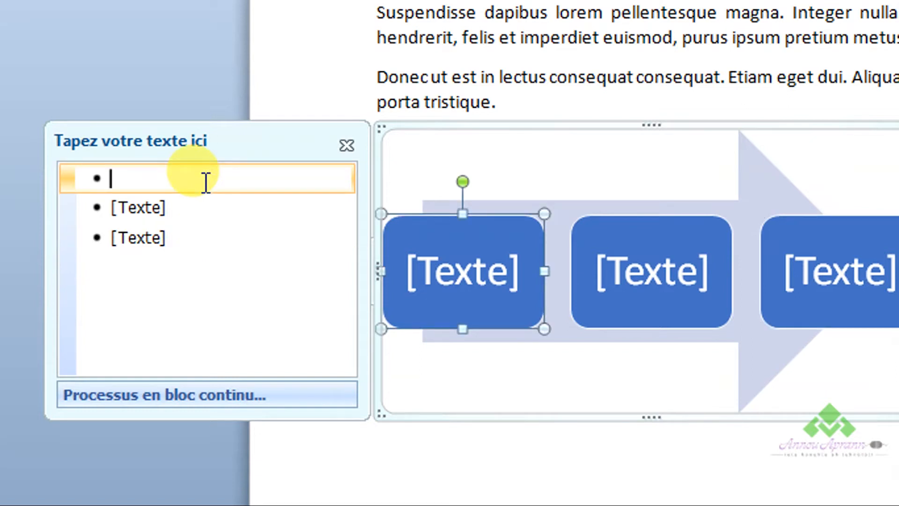
text(Kinder)
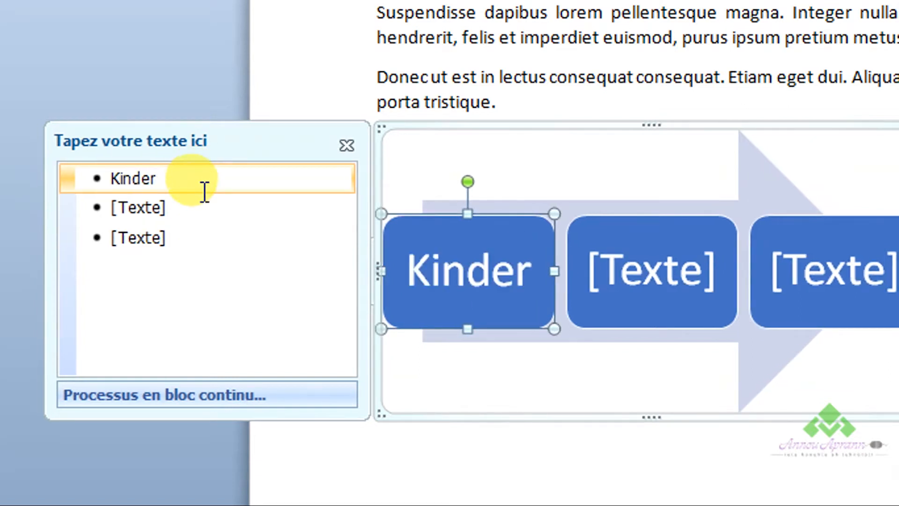
key(Return)
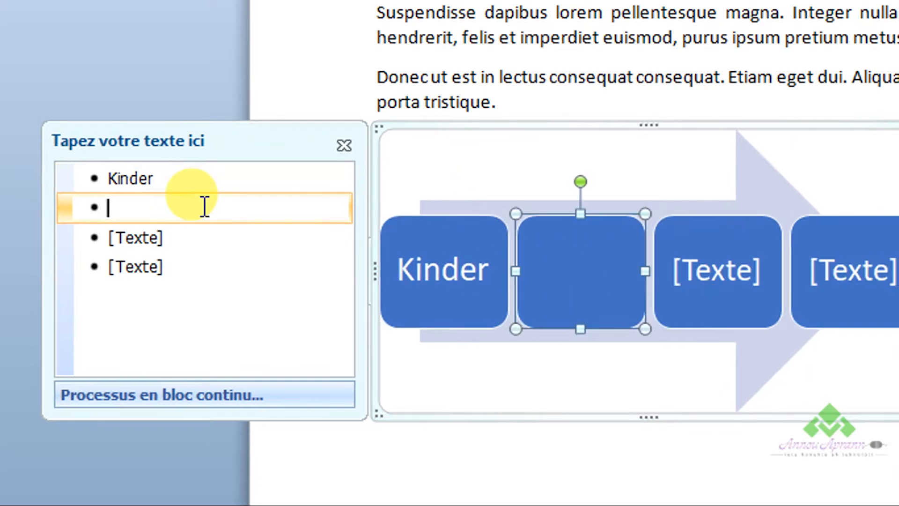
text(Pr)
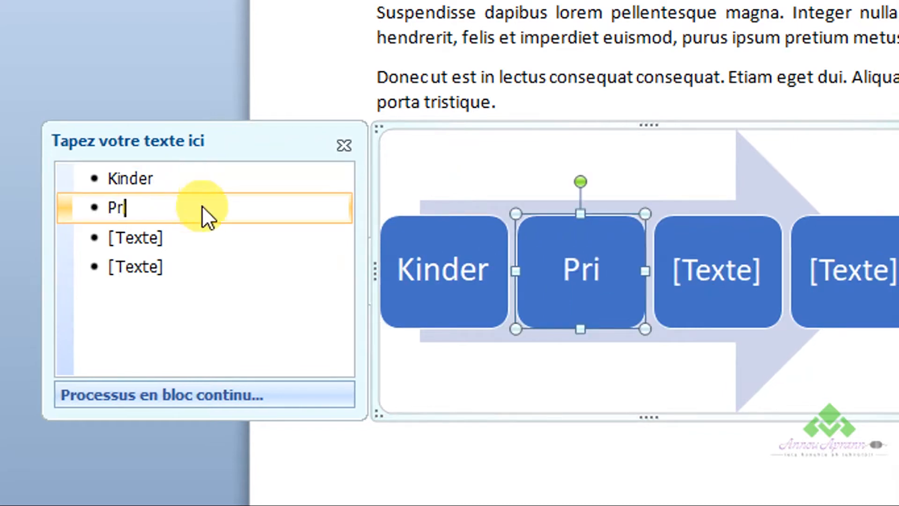
text(imaire)
- Fill the two remaining placeholder items of the SmartArt graphic with Secondaire and Université
click(197, 231)
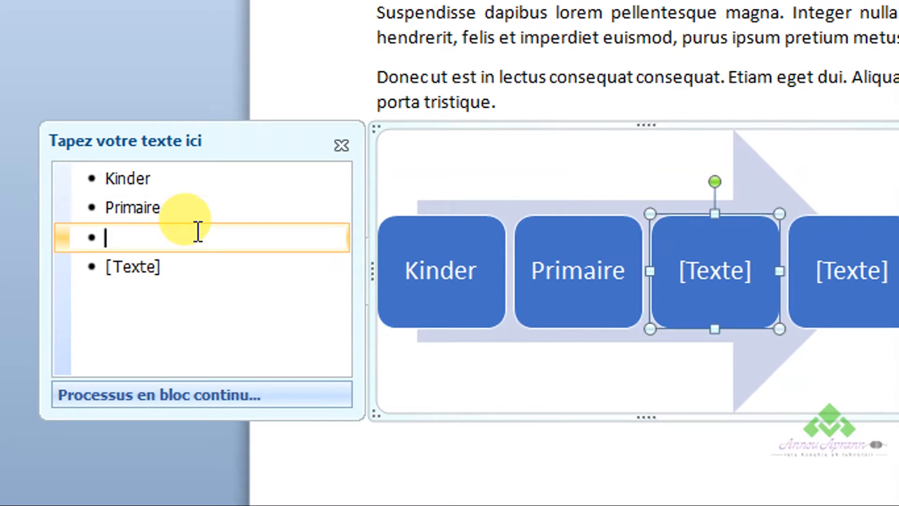
text(Secondaire)
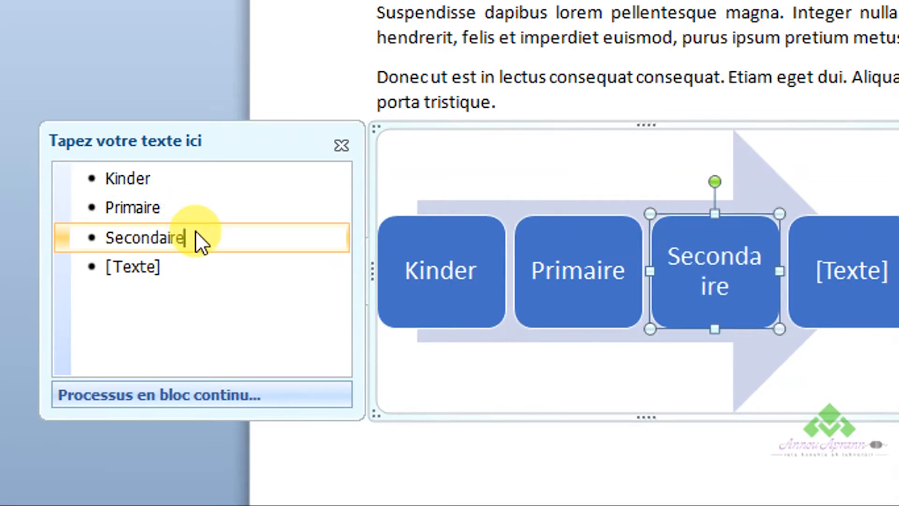
click(241, 265)
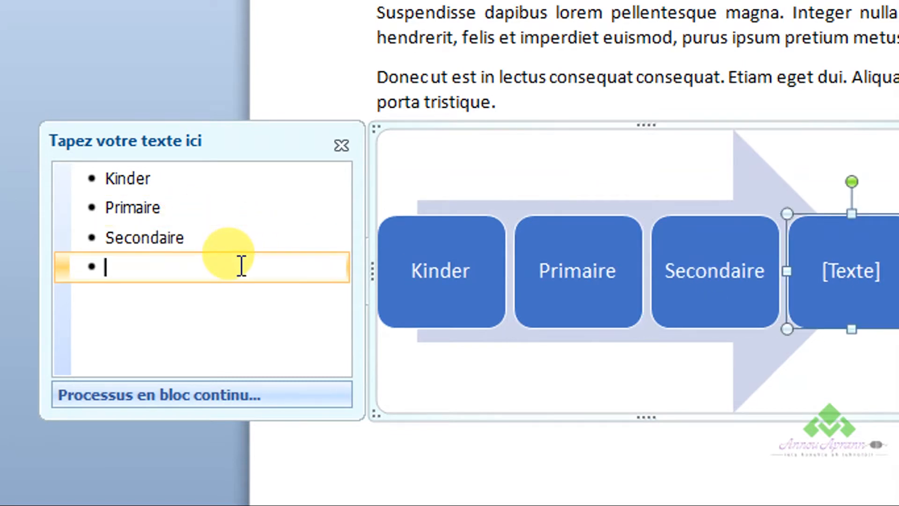
text(Univer)
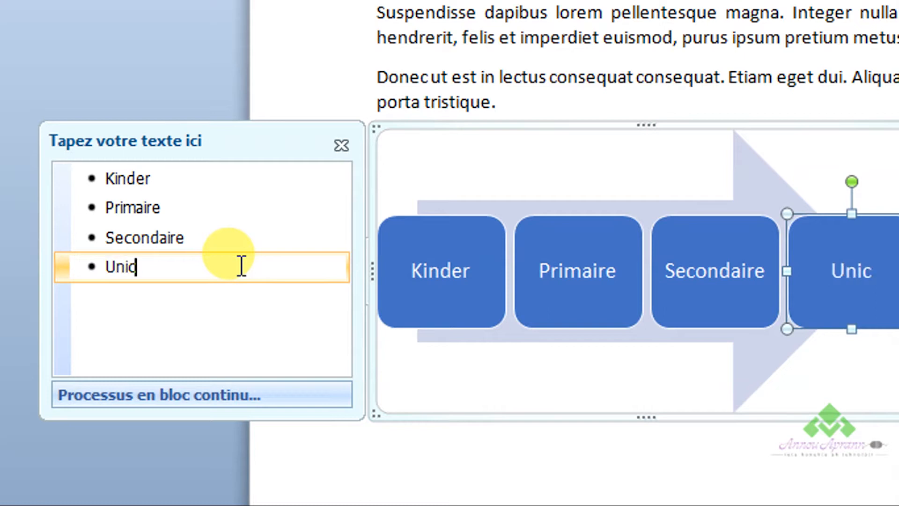
text(sit)
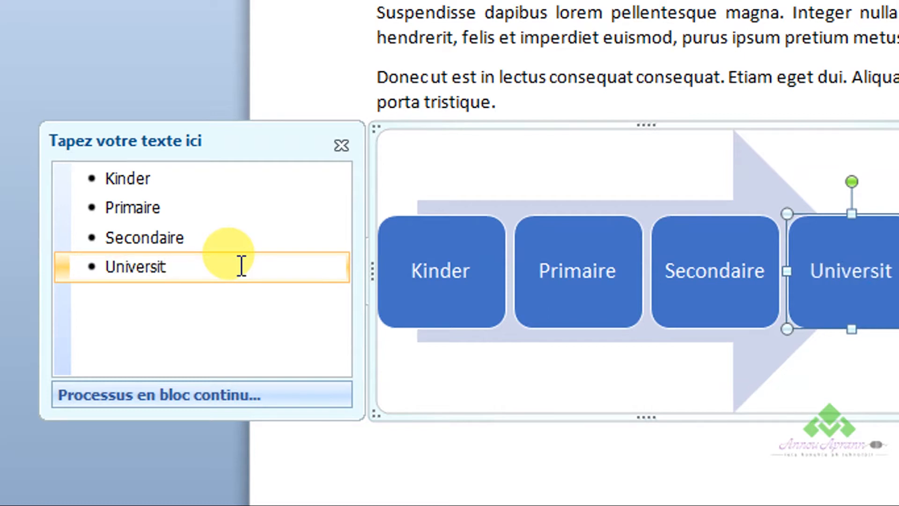
text(é)
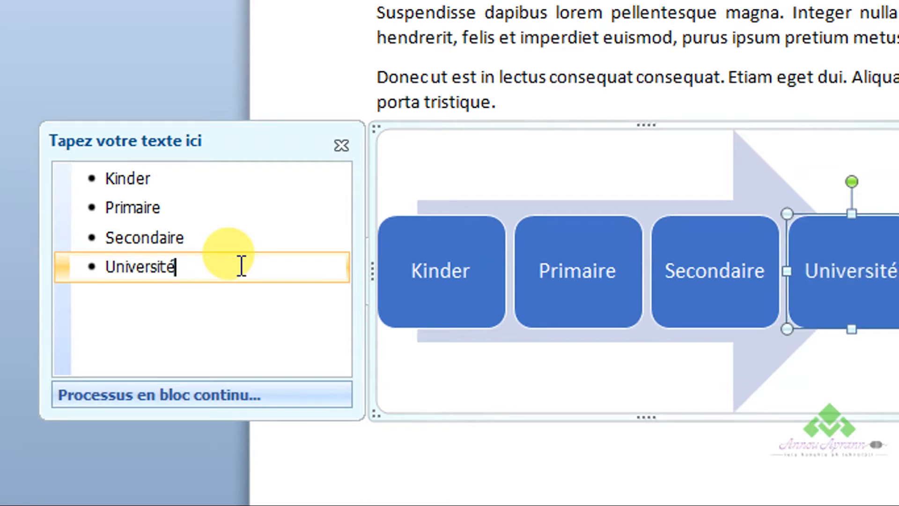
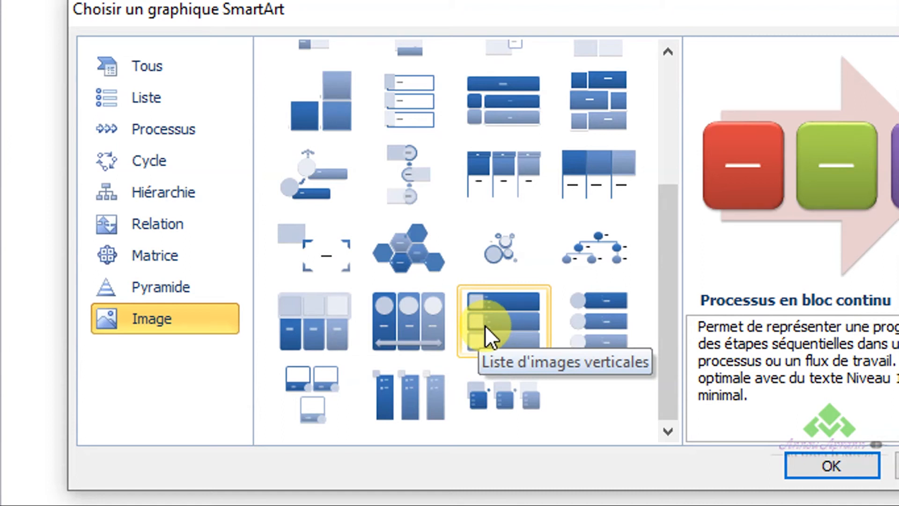
- Change the SmartArt graphic's layout to Liste verticale avec images from the Image category
click(581, 313)
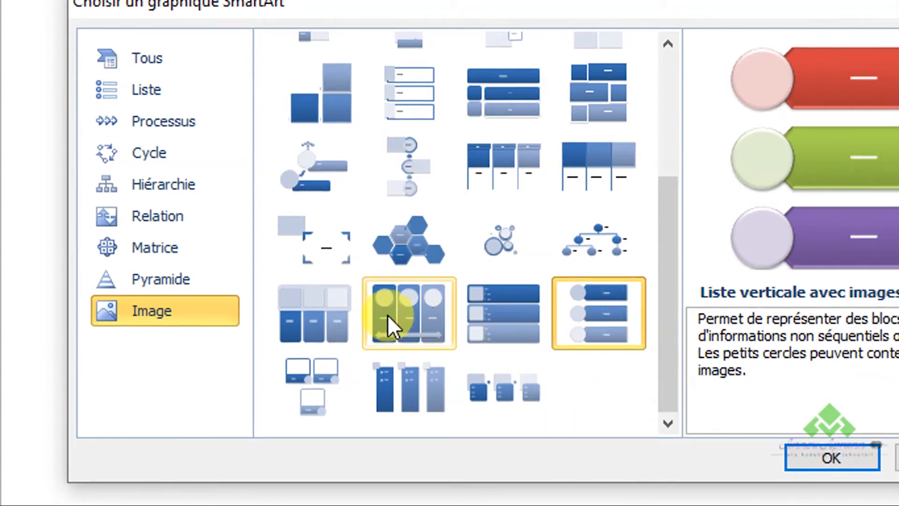
click(494, 327)
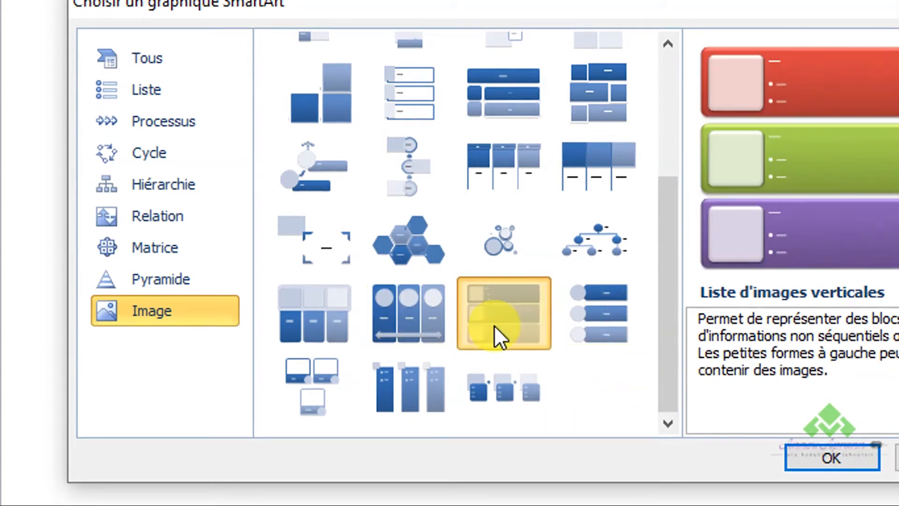
click(605, 333)
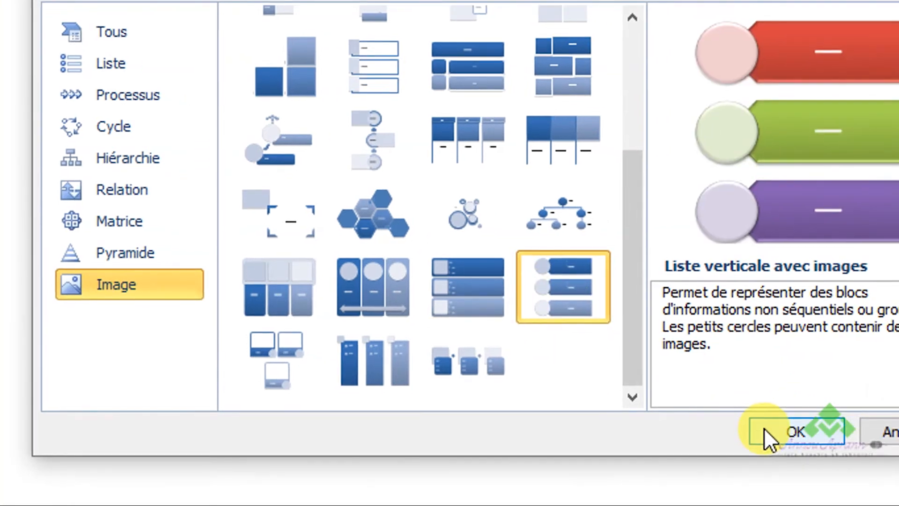
click(764, 428)
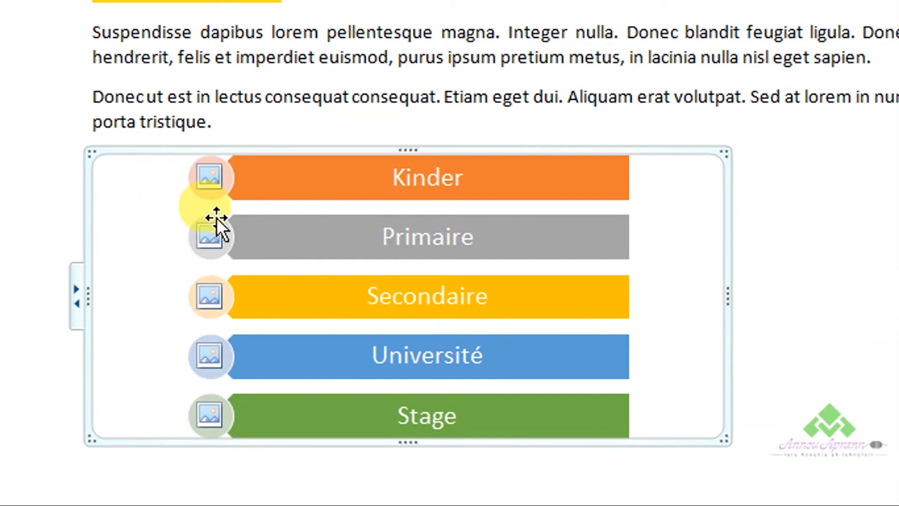
- Insert kindergarten.png from the img folder into the Kinder item's picture placeholder
click(79, 288)
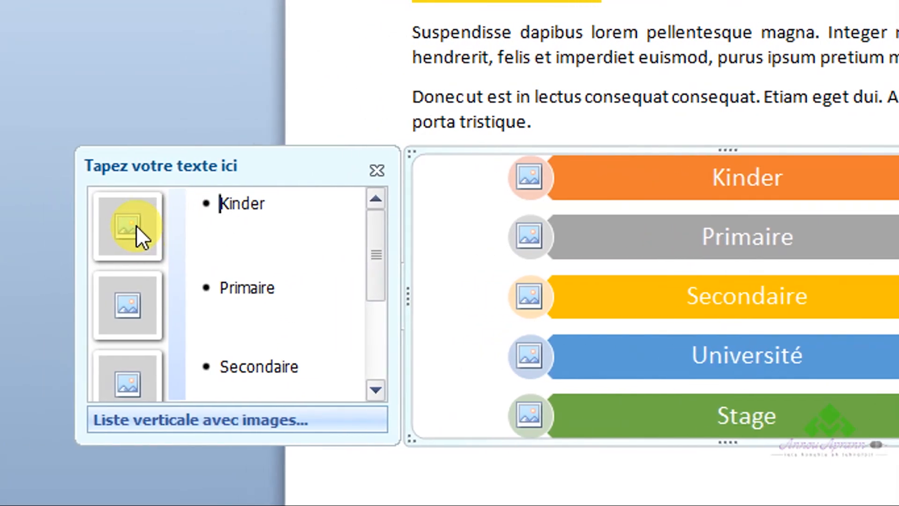
click(546, 173)
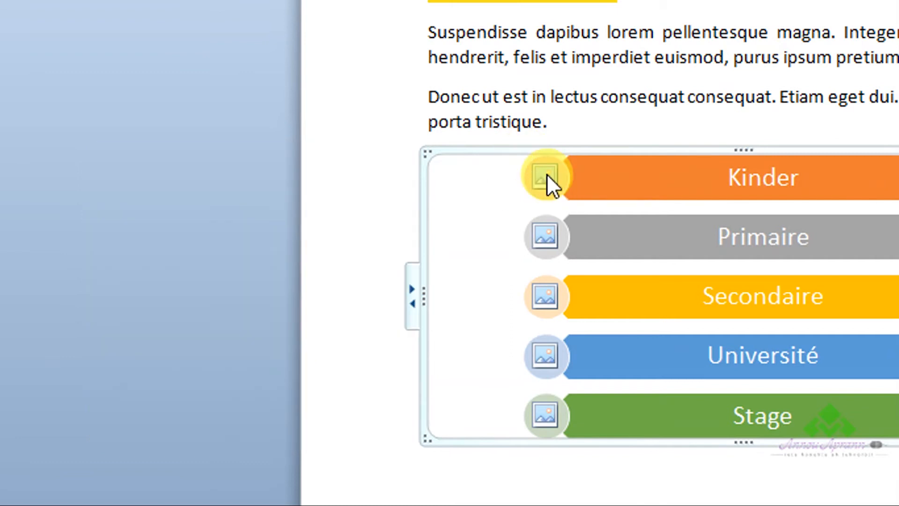
click(546, 176)
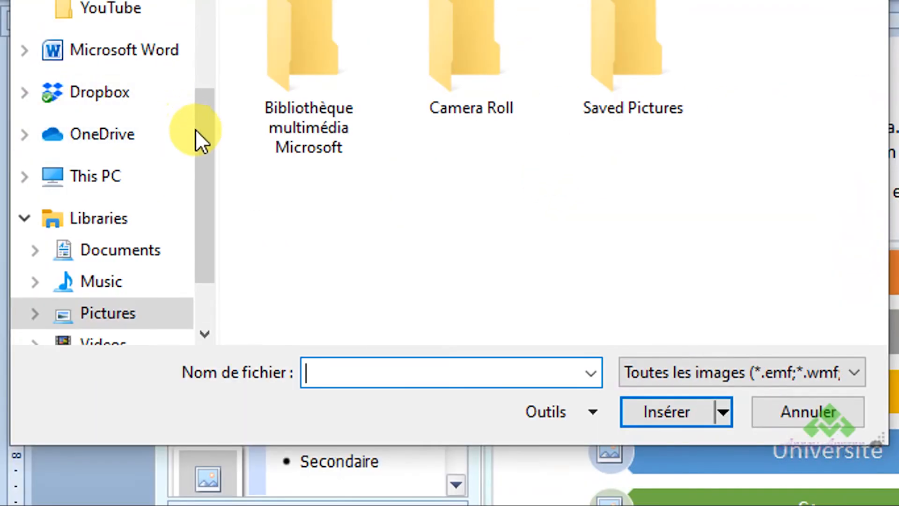
drag(133, 71, 133, 8)
click(120, 82)
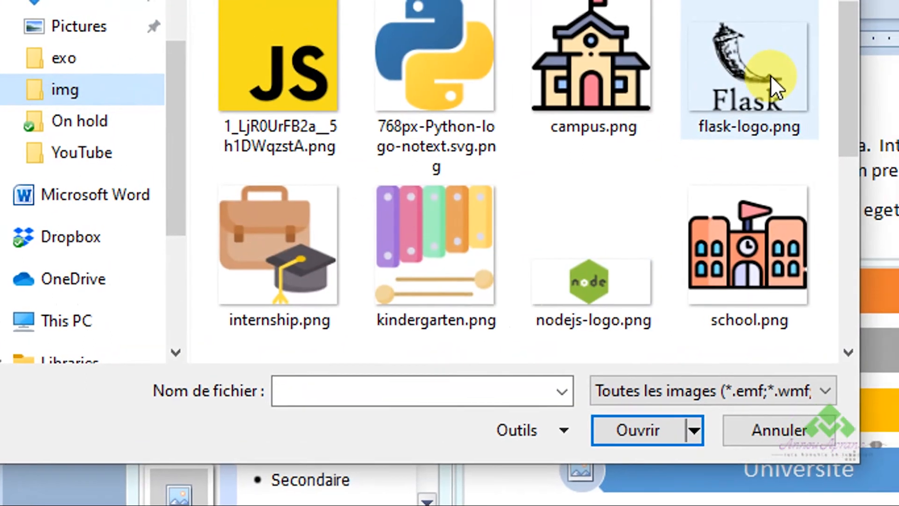
click(859, 85)
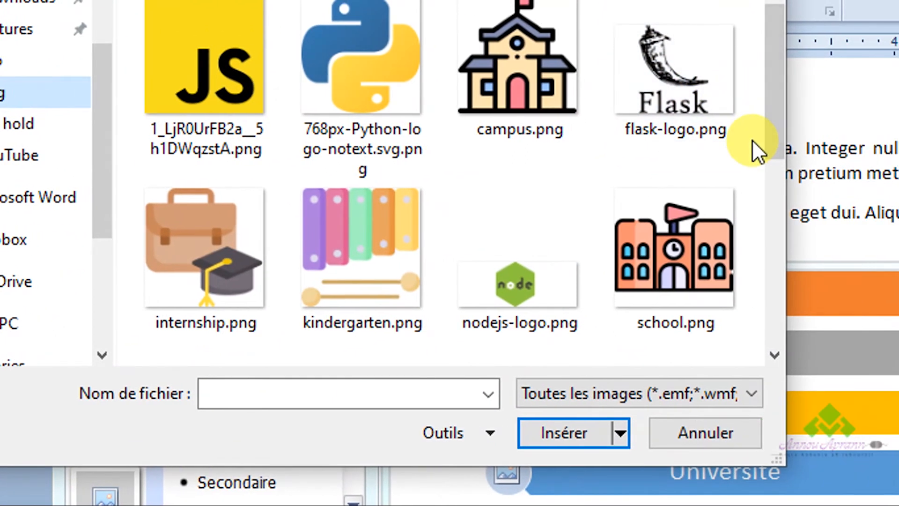
click(396, 229)
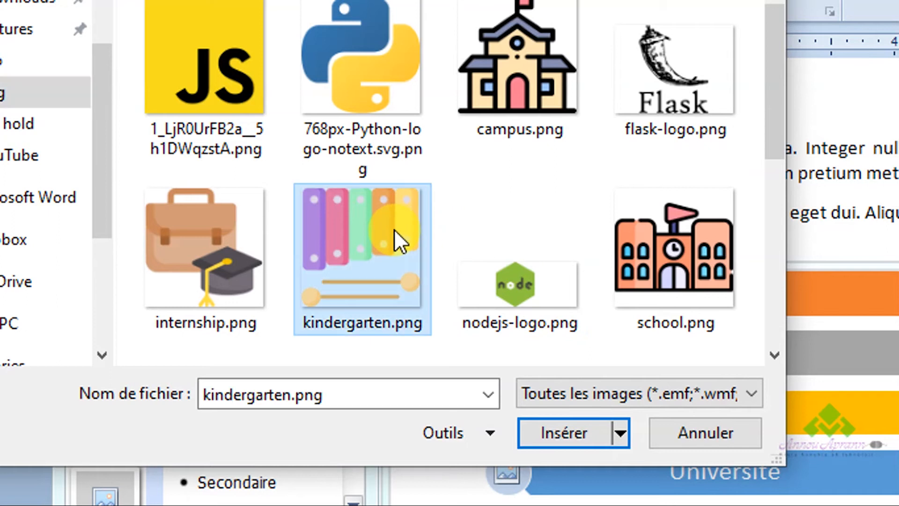
click(547, 430)
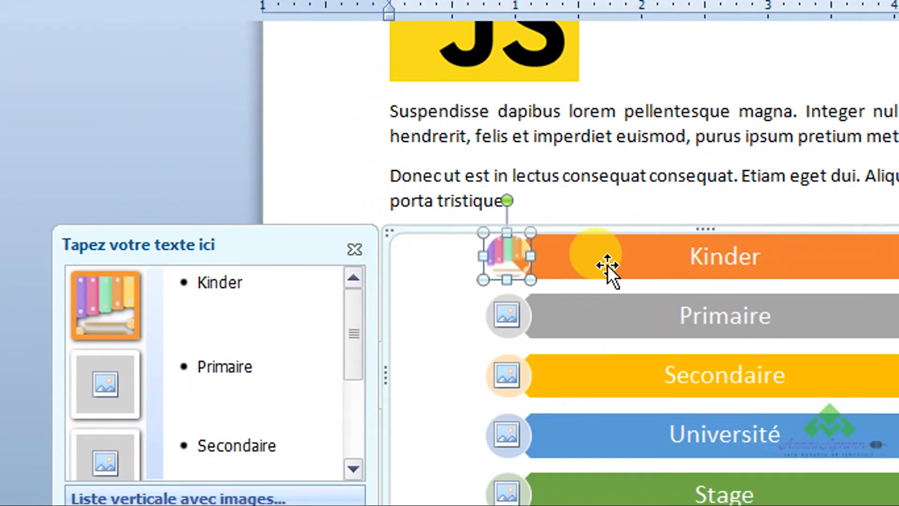
- Insert campus.png into the Primaire item's picture placeholder
click(507, 319)
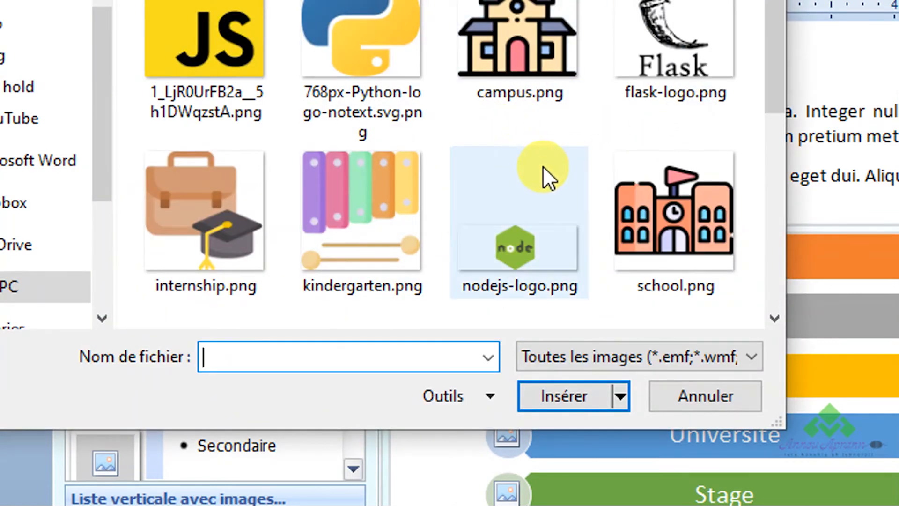
drag(771, 45, 777, 70)
click(722, 103)
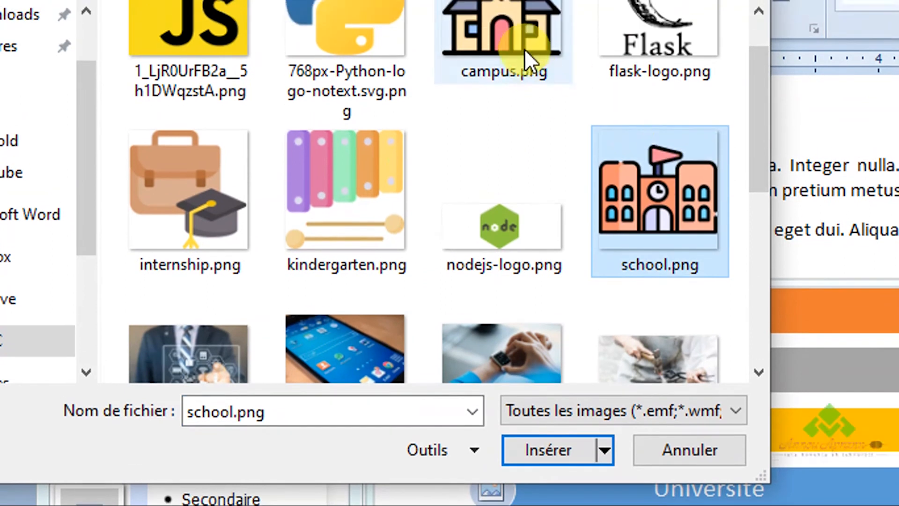
click(524, 23)
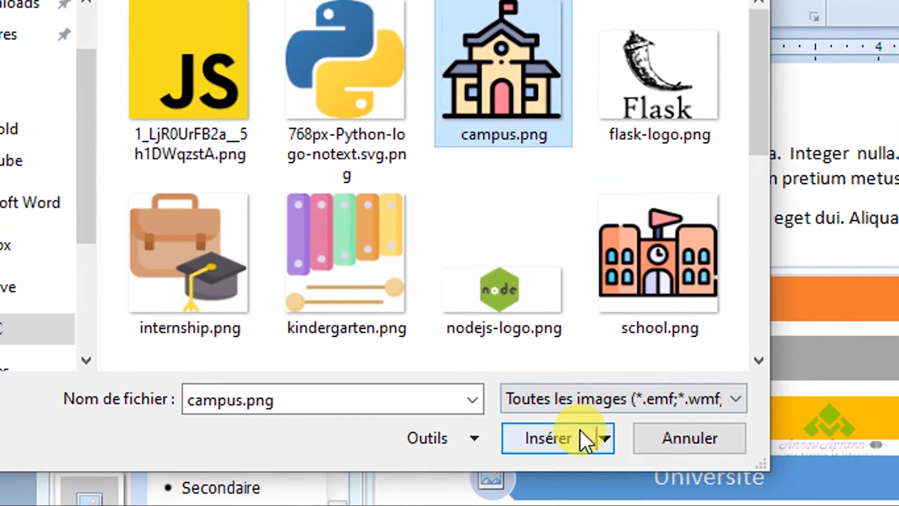
click(547, 437)
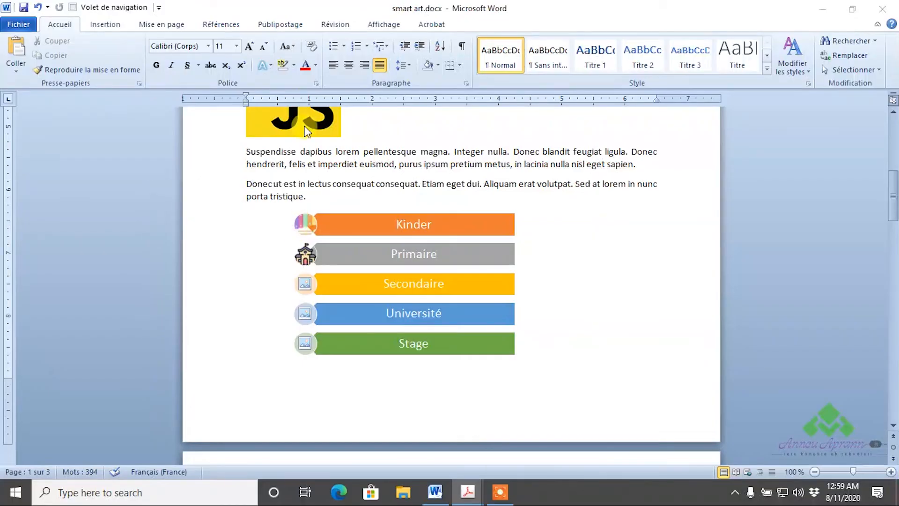
- Position the Python logo picture at the upper left of the page with text wrapping around it
scroll(411, 6, up, 10)
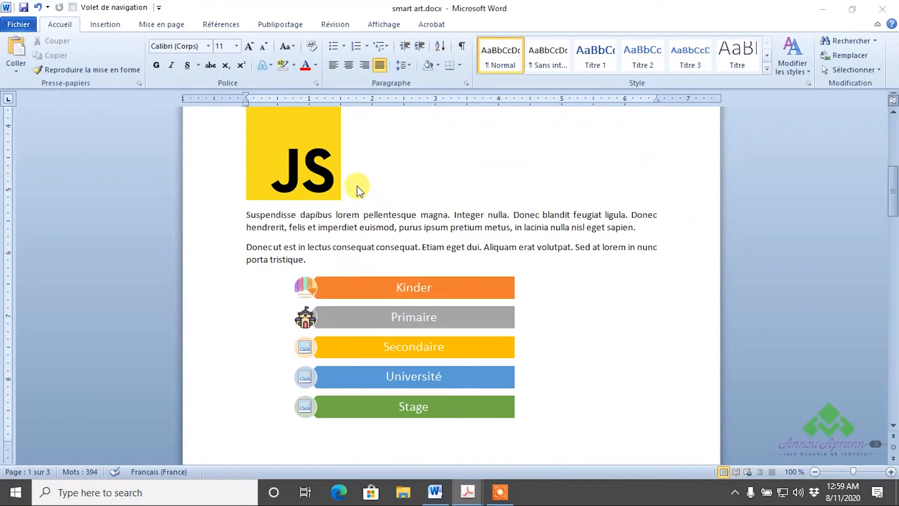
scroll(333, 255, down, 1)
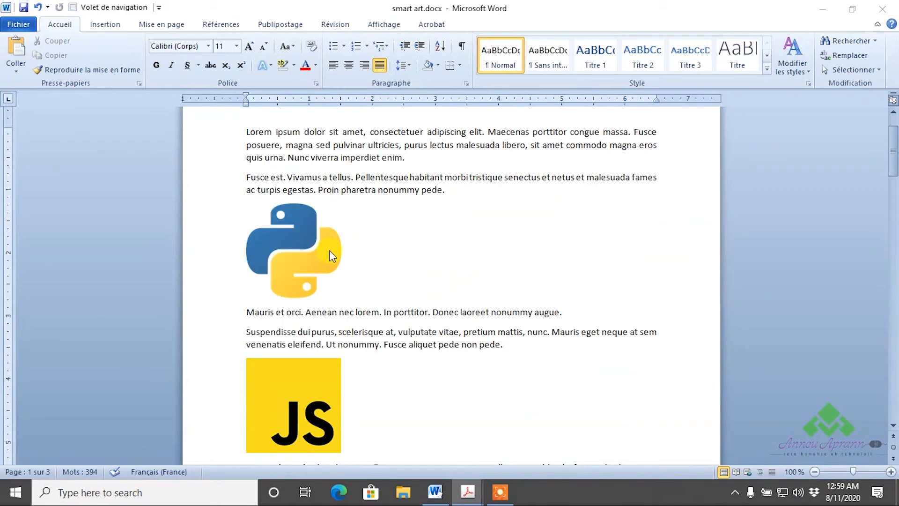
click(279, 250)
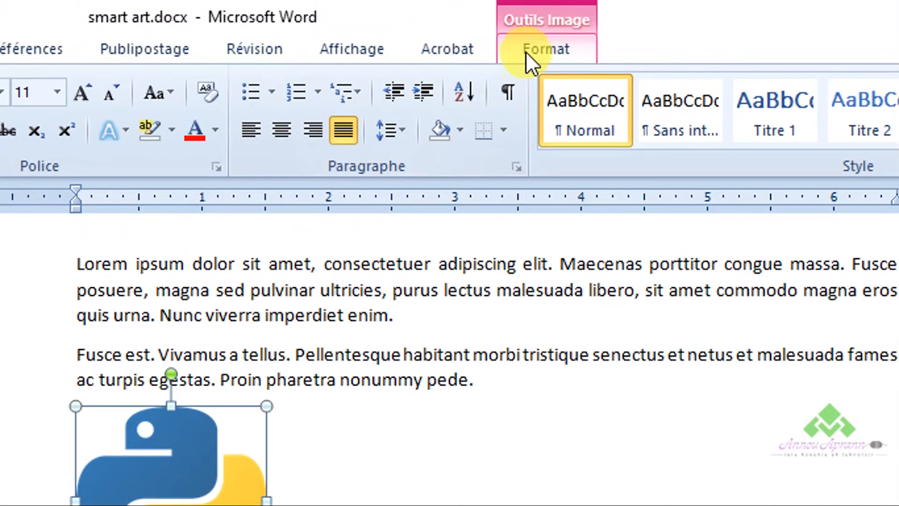
click(525, 48)
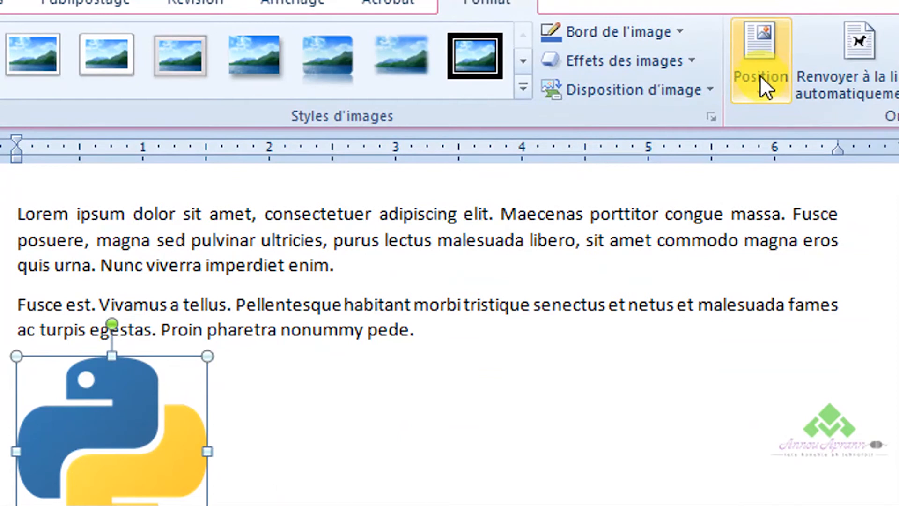
click(760, 76)
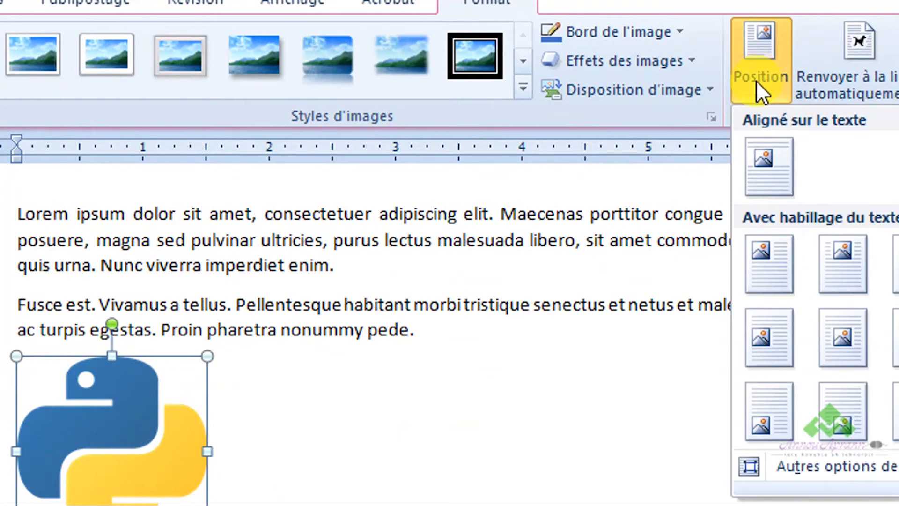
click(769, 263)
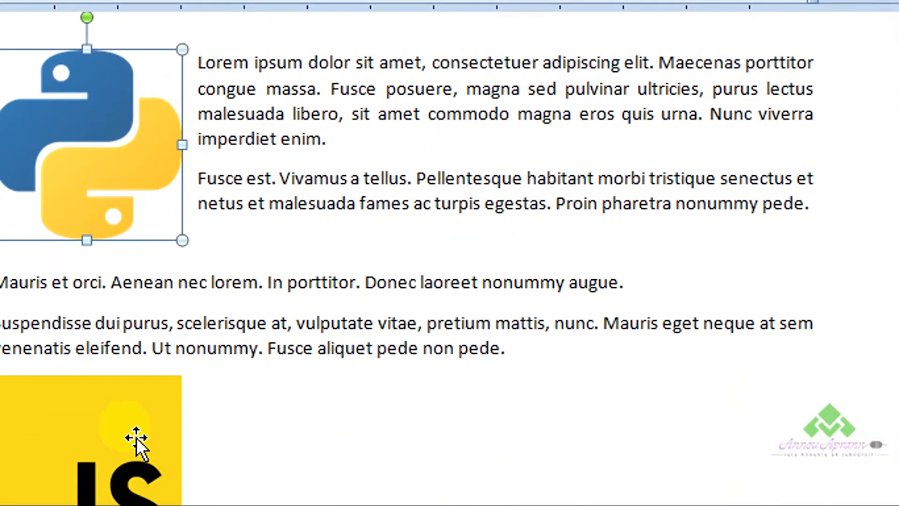
- Position the JS logo picture at the middle left of the page with text wrapping around it
click(135, 437)
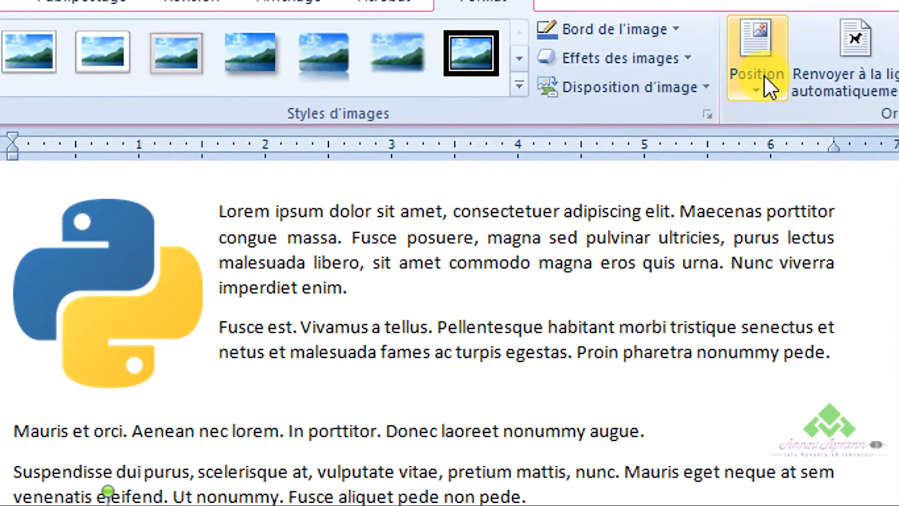
click(763, 75)
click(754, 323)
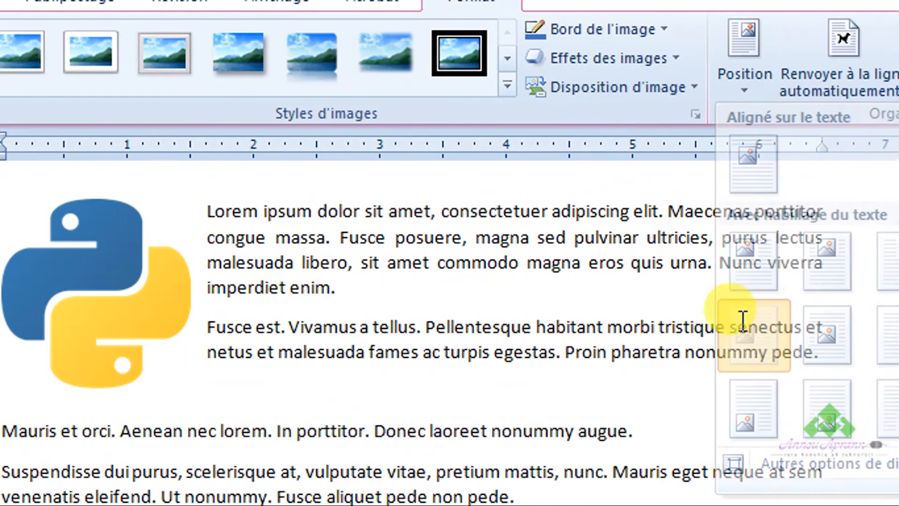
scroll(742, 345, down, 4)
scroll(127, 351, up, 3)
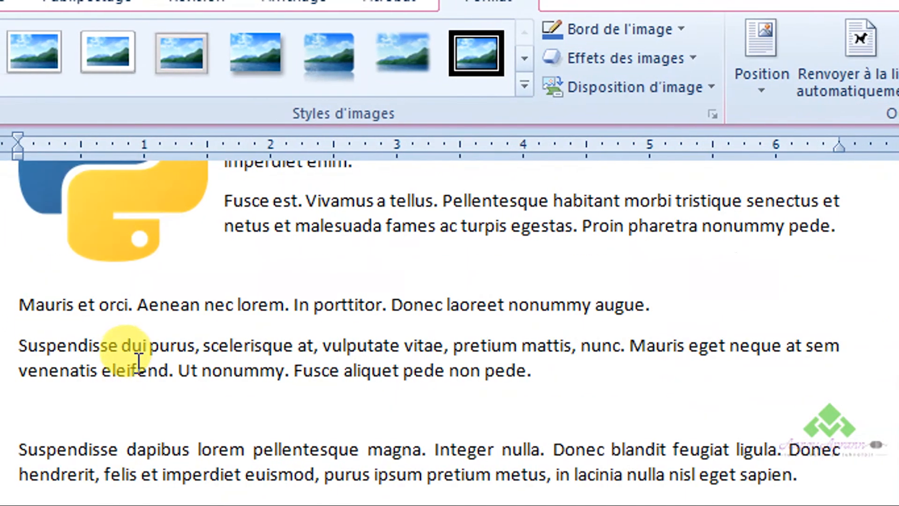
scroll(138, 360, up, 1)
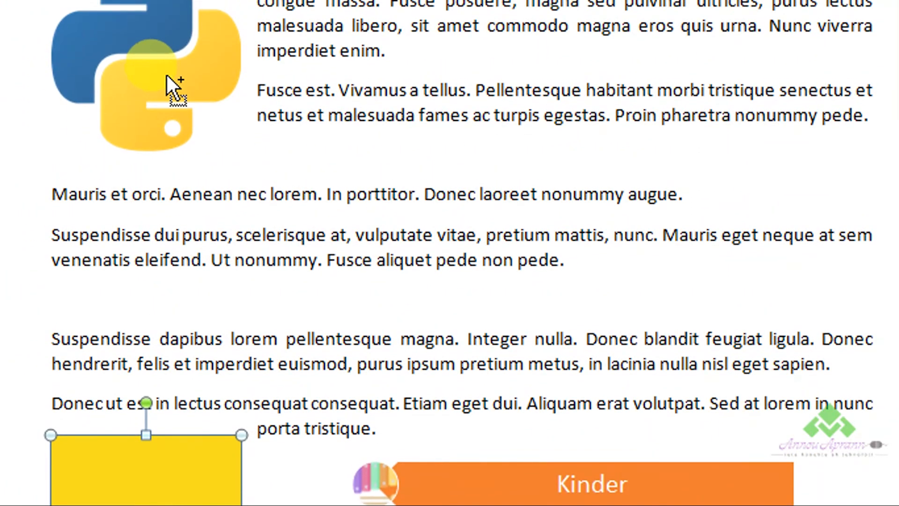
- Add the Python logo to the selected JS logo and convert both pictures to the SmartArt layout of stacked horizontal bars with pictures
click(170, 66)
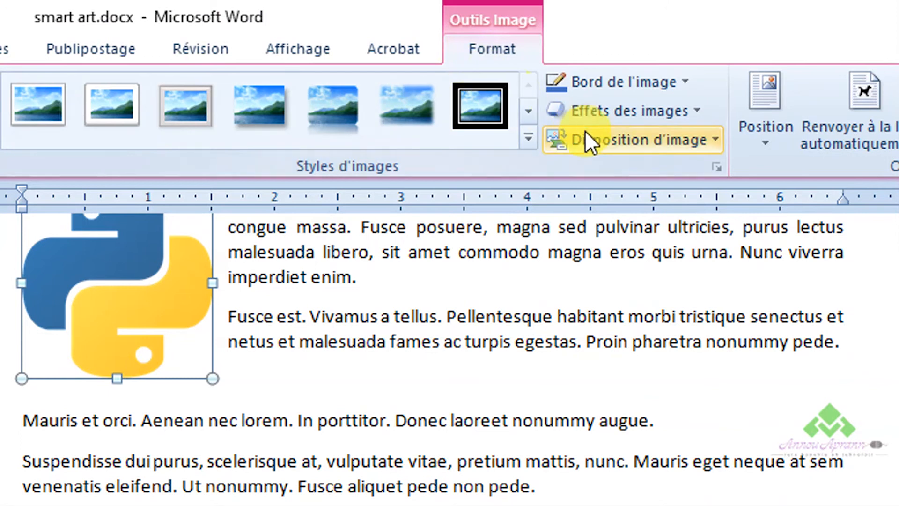
click(616, 137)
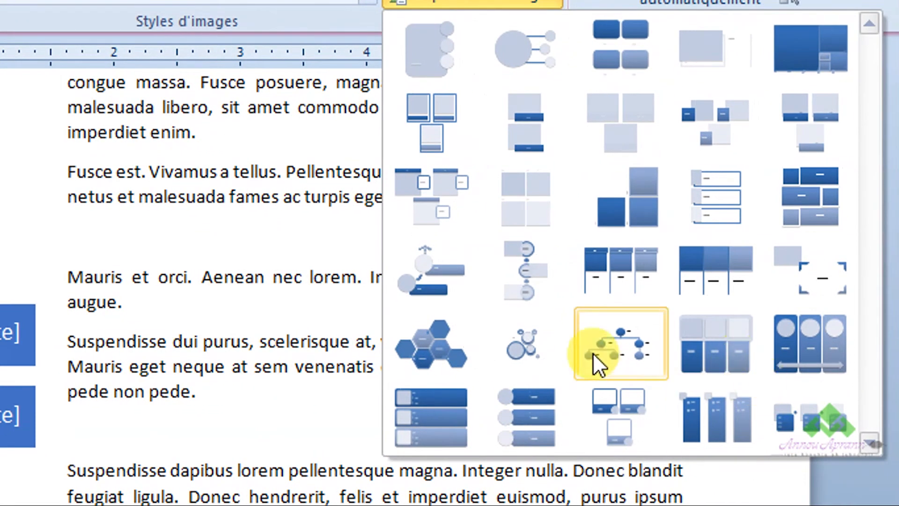
click(430, 402)
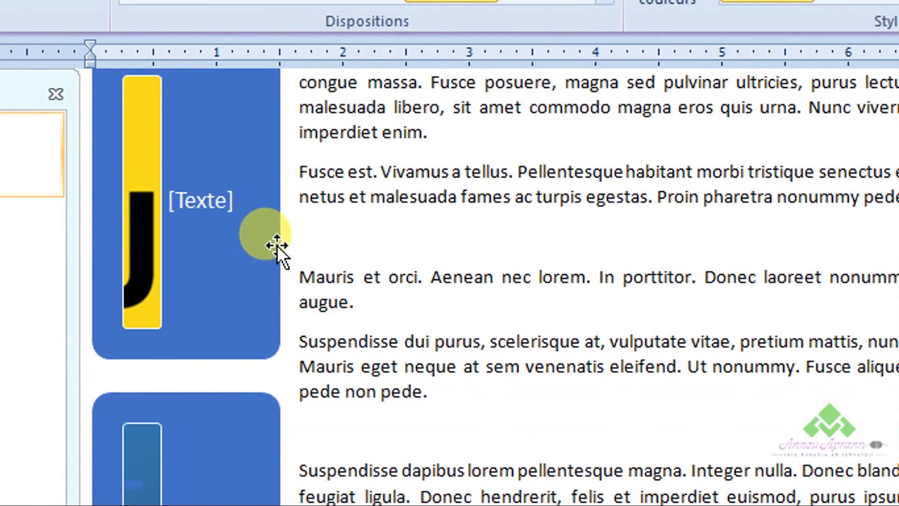
- Try the label Python on the SmartArt item with the JS logo and clear it again
click(277, 245)
scroll(252, 241, up, 2)
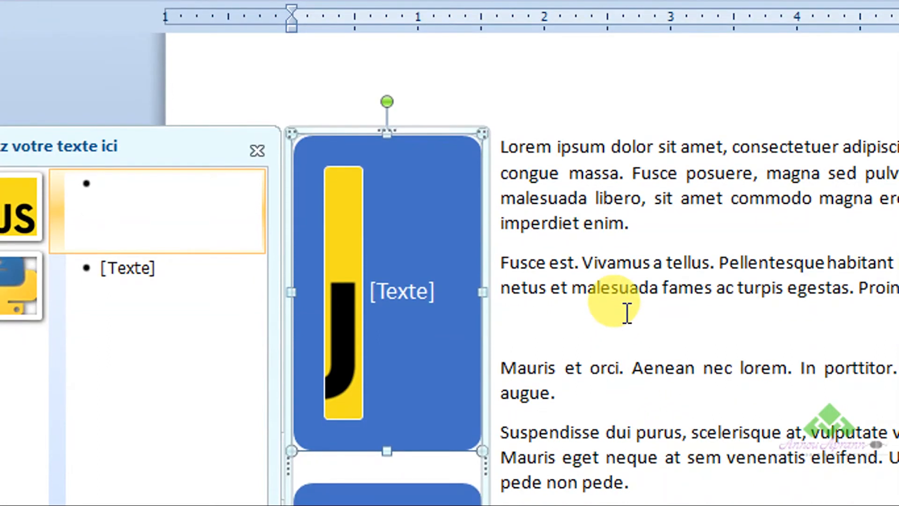
text(Python)
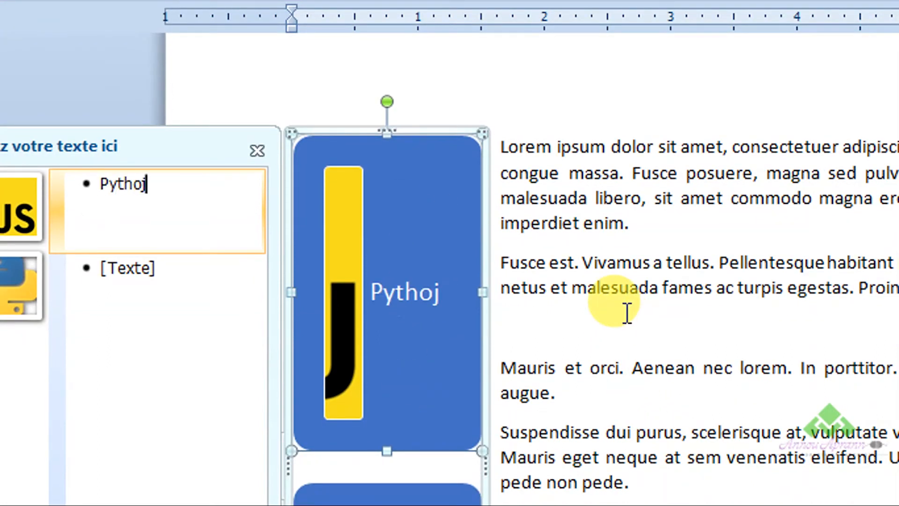
key(BackSpace)
key(BackSpace)
key(BackSpace)
key(BackSpace)
key(BackSpace)
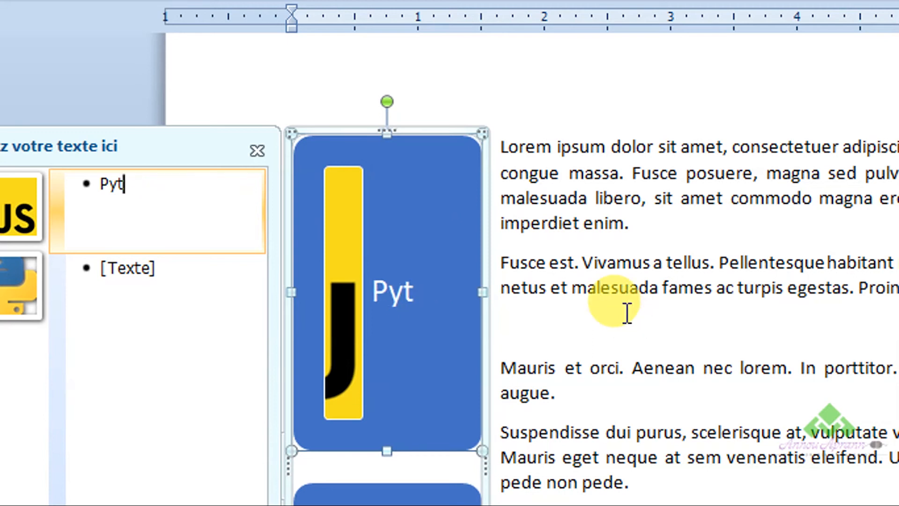
key(BackSpace)
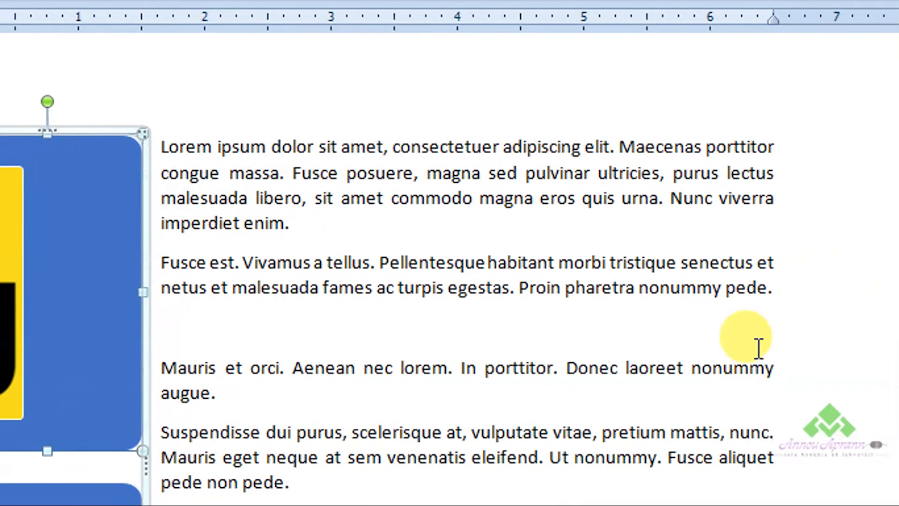
- Copy the paragraphs starting "Lorem ipsum" and "Fusce est" into the text of the JS logo's SmartArt item
click(182, 173)
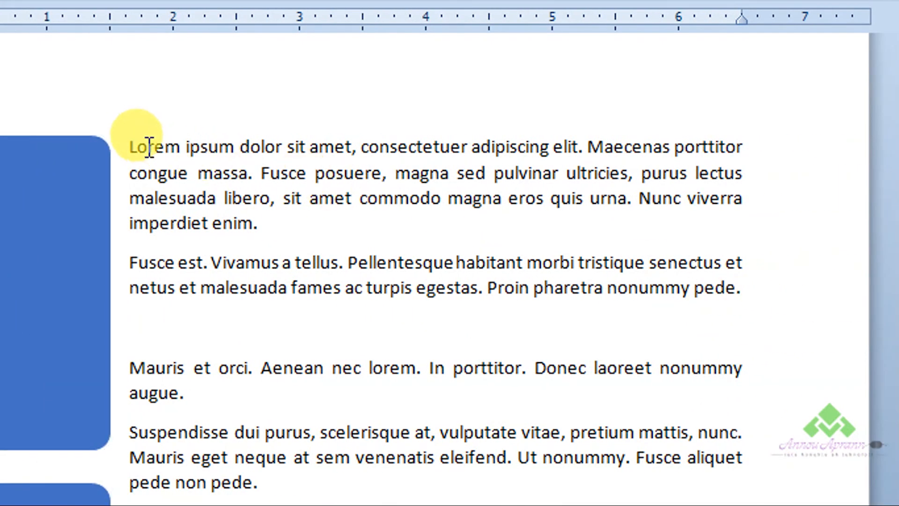
drag(139, 146, 748, 310)
key(ctrl+c)
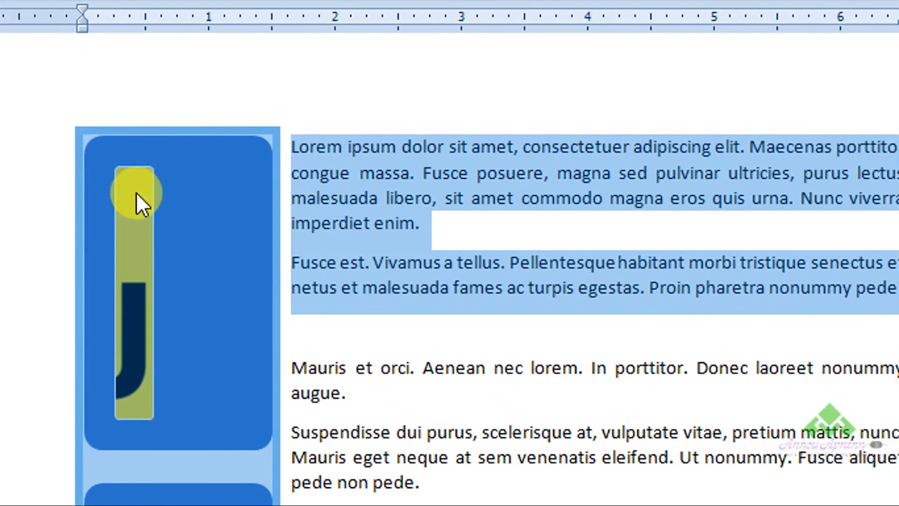
click(128, 199)
click(123, 190)
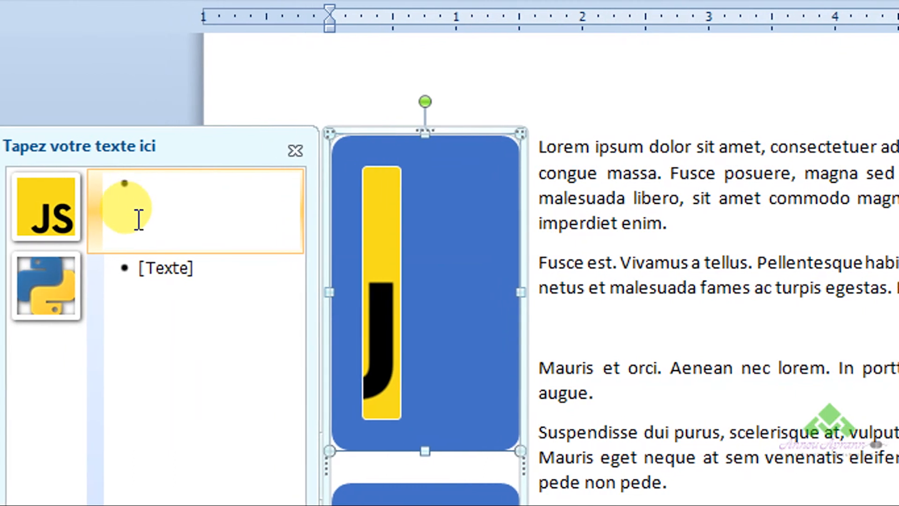
key(ctrl+v)
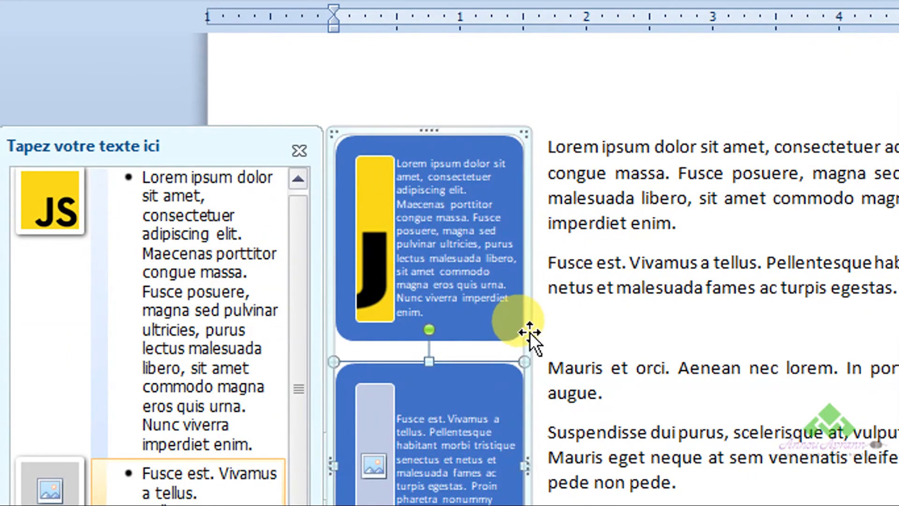
- Try to widen the logo SmartArt graphic across the body text
click(594, 417)
click(513, 351)
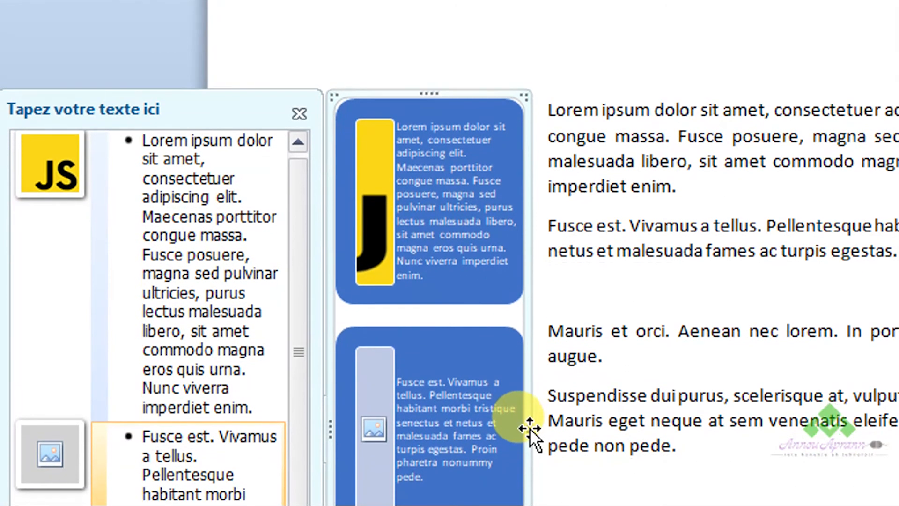
drag(528, 427, 898, 430)
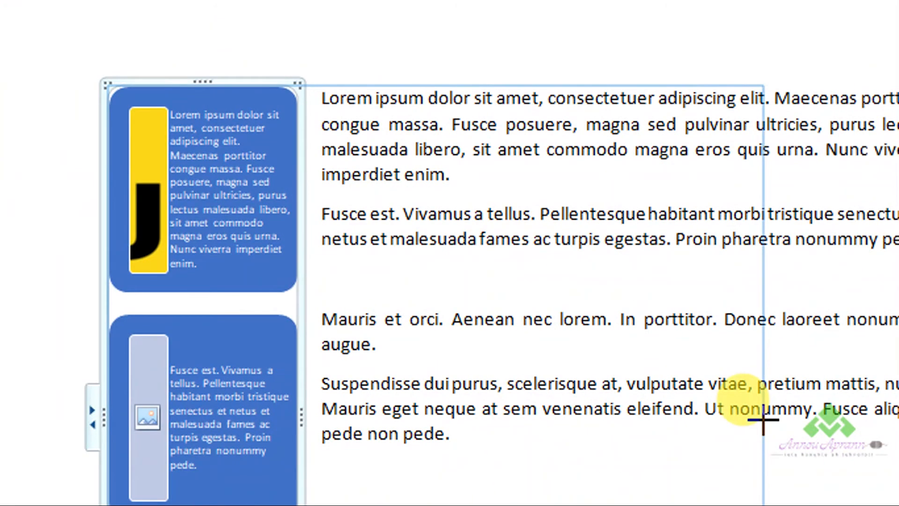
drag(763, 420, 763, 421)
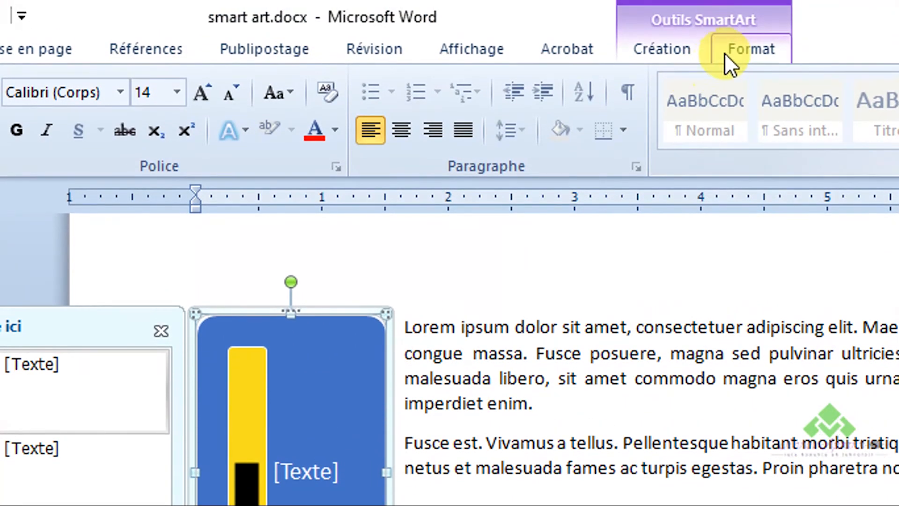
- Display the full gallery of layouts available for the logo SmartArt graphic
click(724, 55)
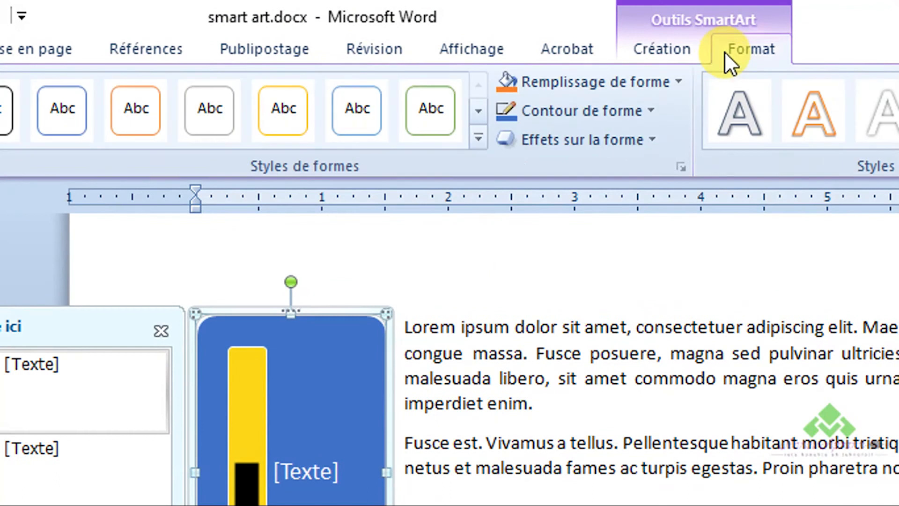
click(671, 39)
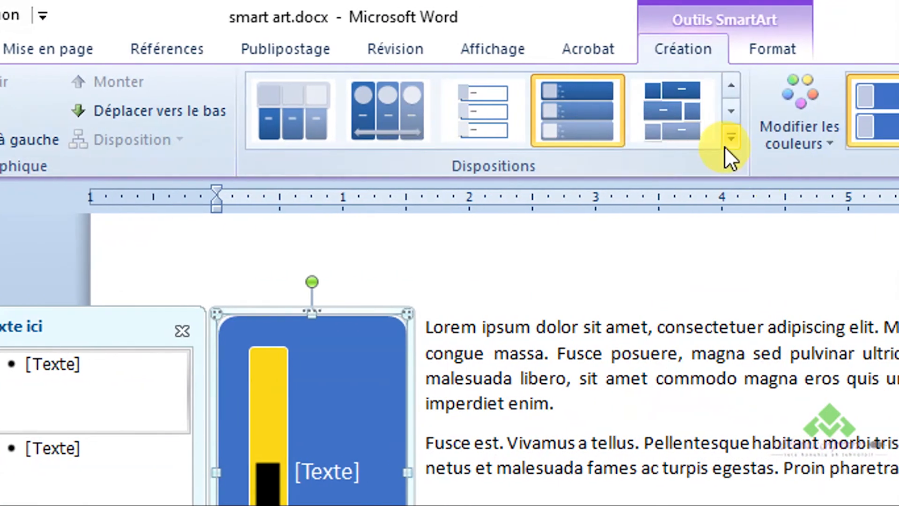
click(728, 150)
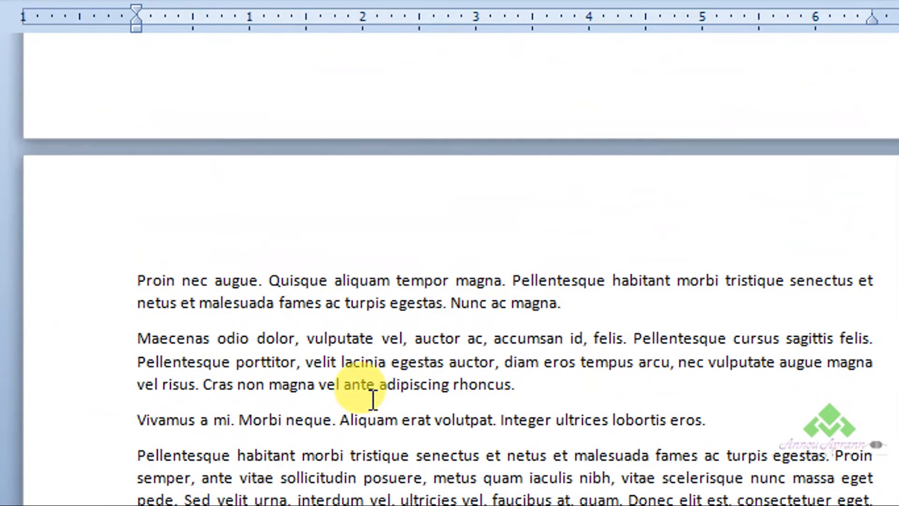
- Insert the picture smartwatch-828786_1280.jpg on a new line below the paragraph ending "adipiscing rhoncus."
scroll(373, 399, up, 7)
scroll(373, 400, down, 5)
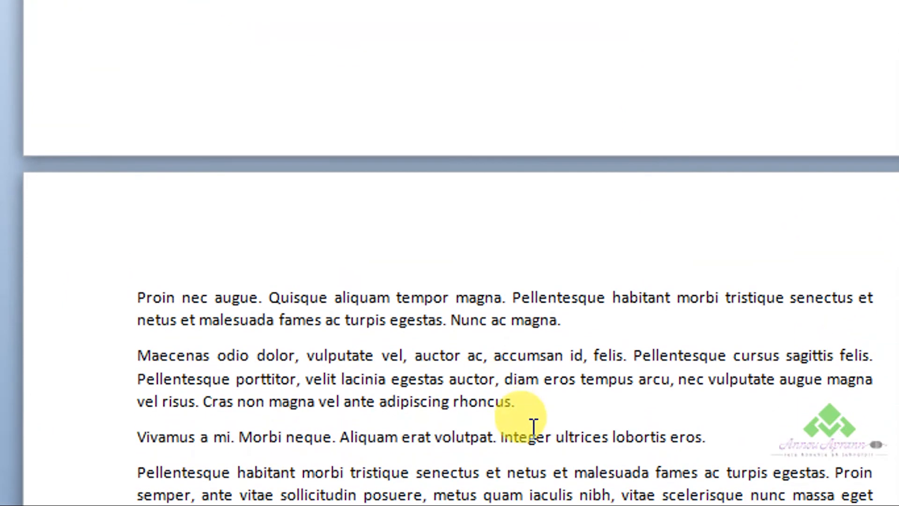
key(Return)
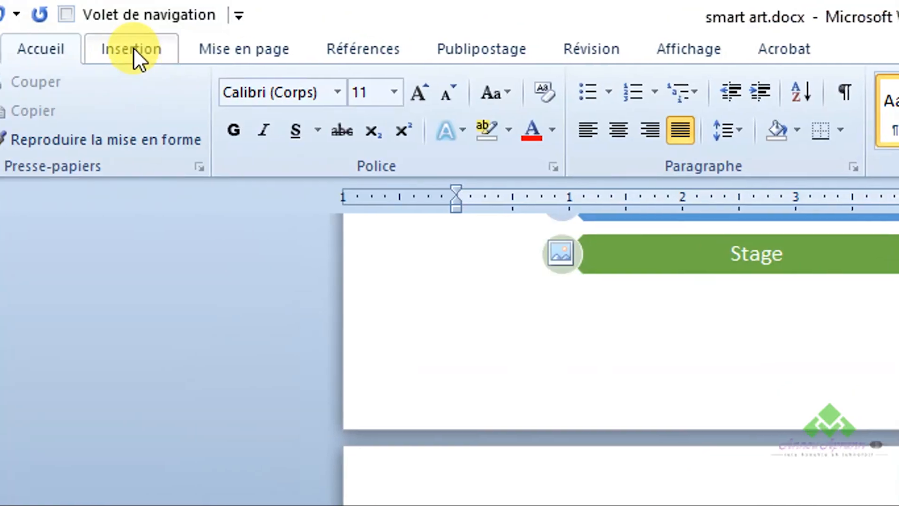
click(135, 49)
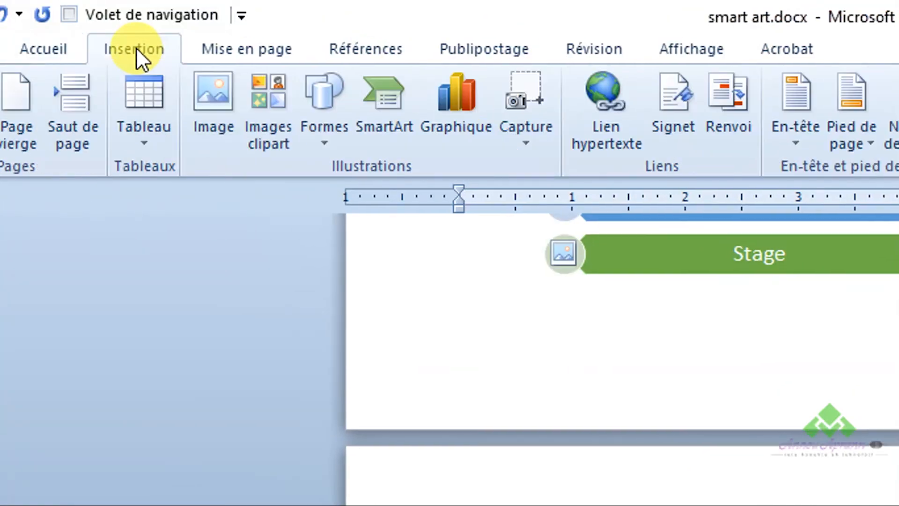
click(213, 96)
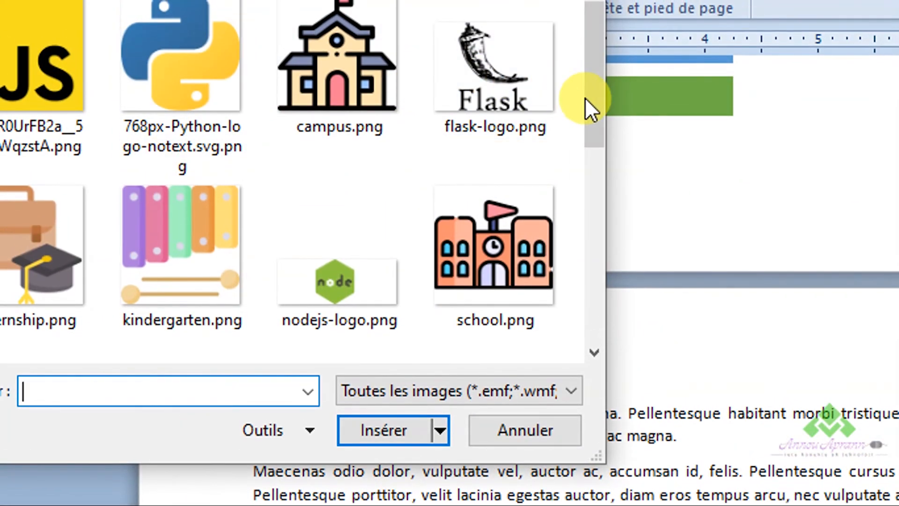
drag(587, 89, 594, 181)
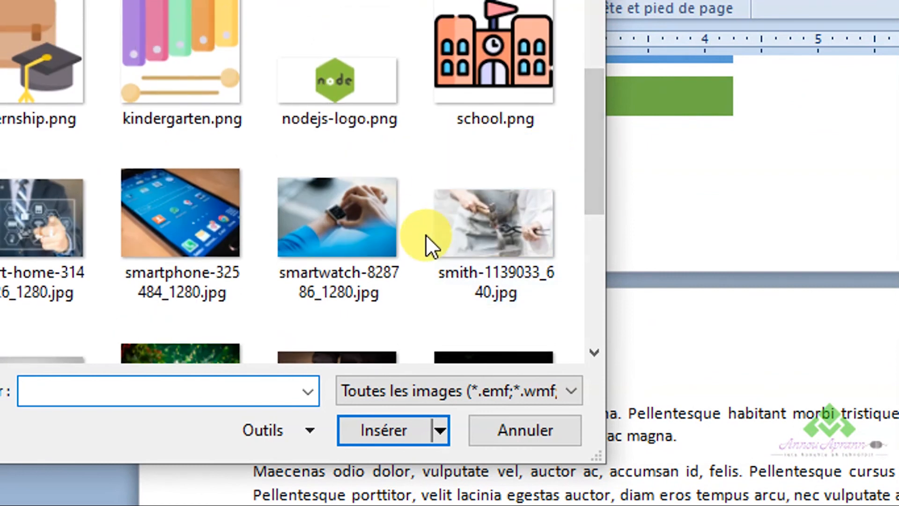
click(509, 237)
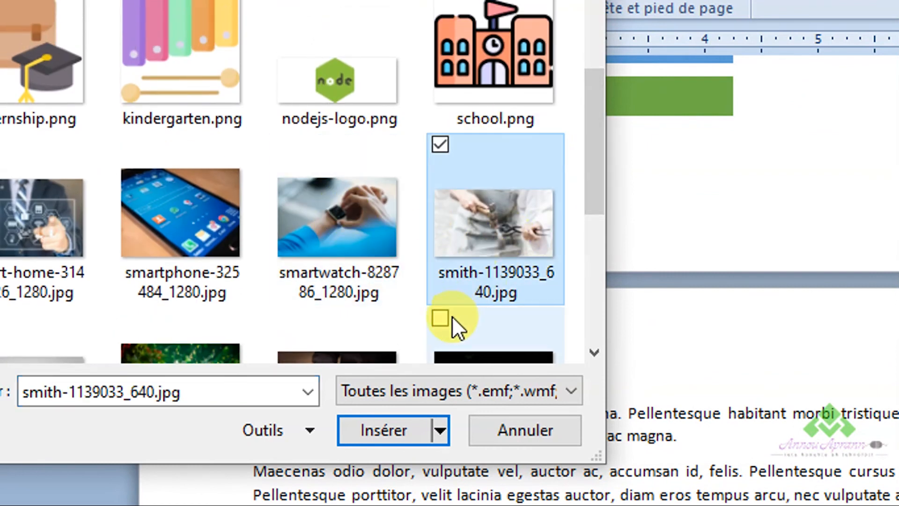
click(341, 250)
click(376, 423)
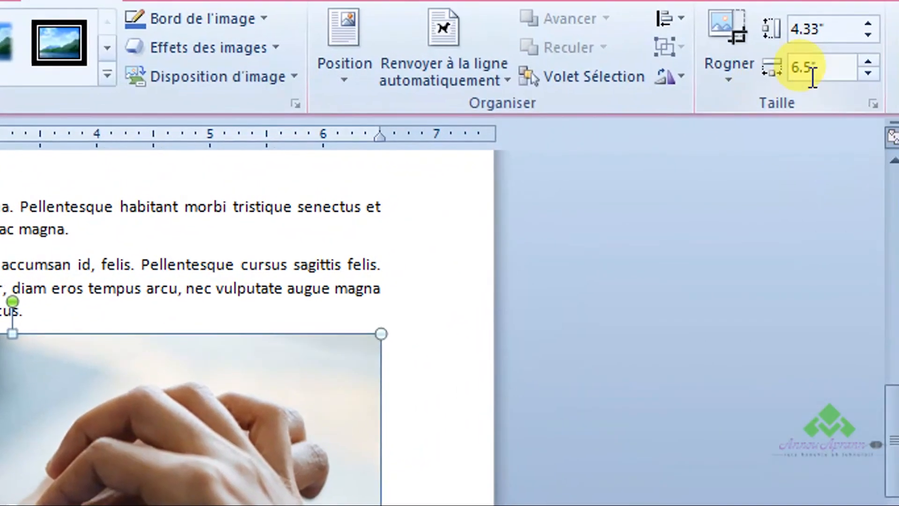
- Set the smartwatch picture's width to 3 inches
click(812, 72)
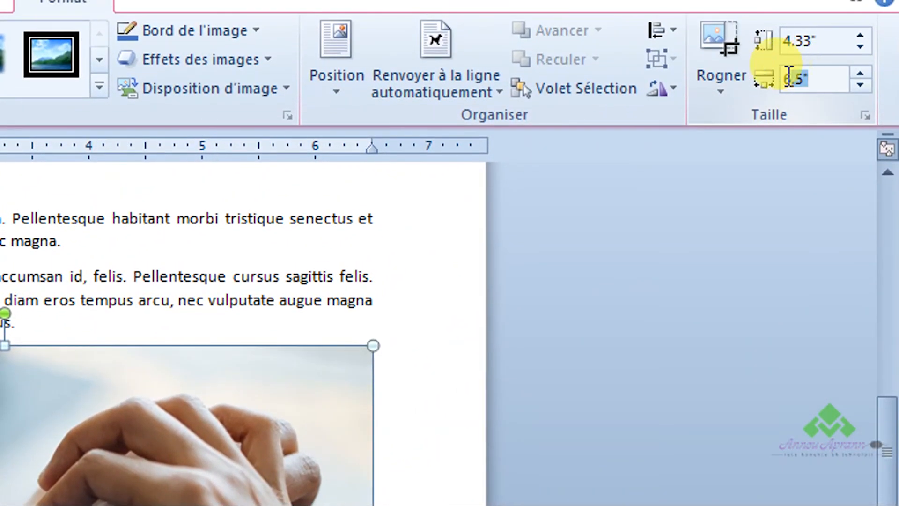
text(3)
key(Return)
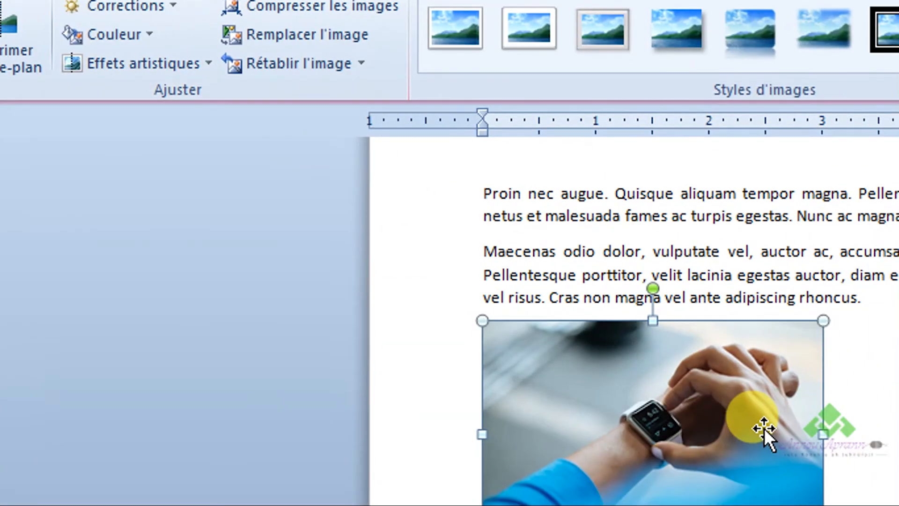
key(F12)
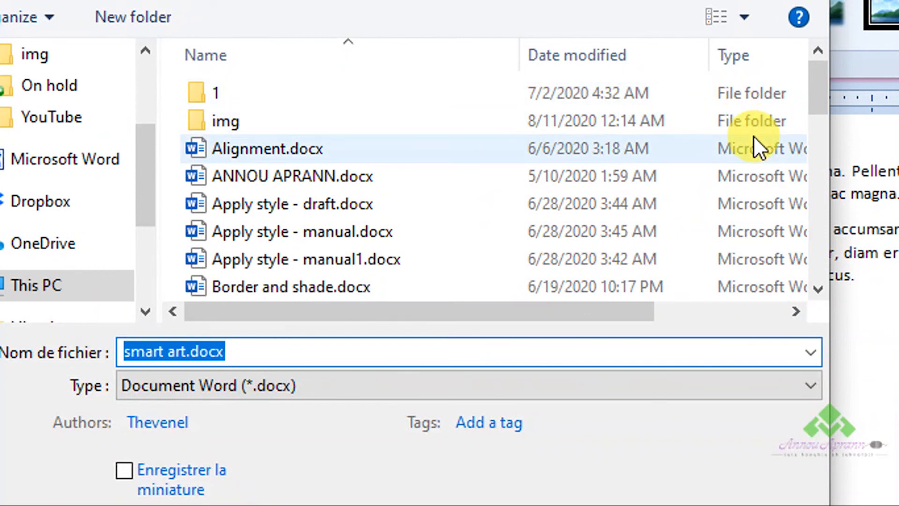
key(Escape)
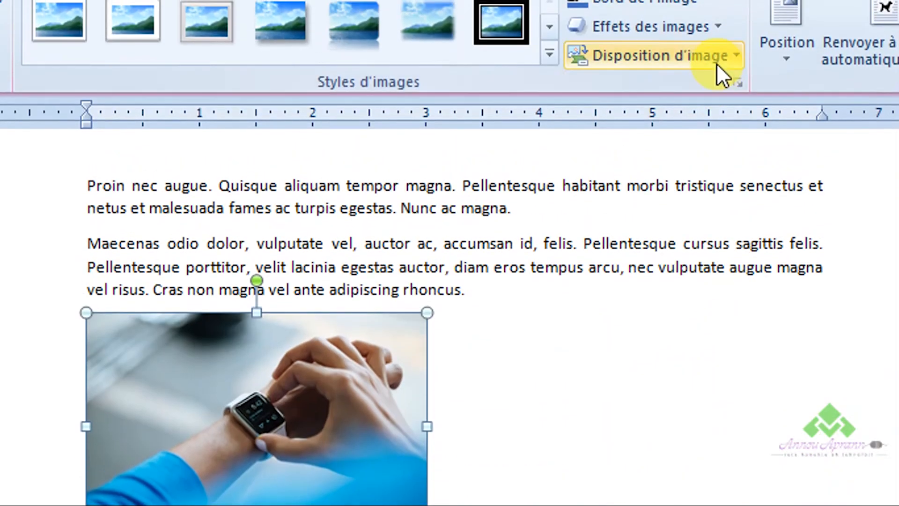
- Convert the smartwatch picture to the Groupe d'hexagones SmartArt layout and label its item Smart Watch
click(716, 63)
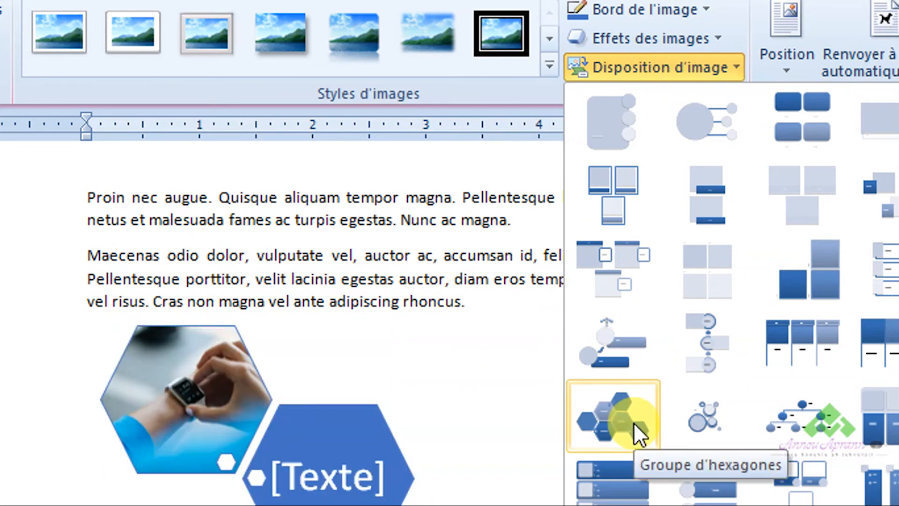
click(633, 422)
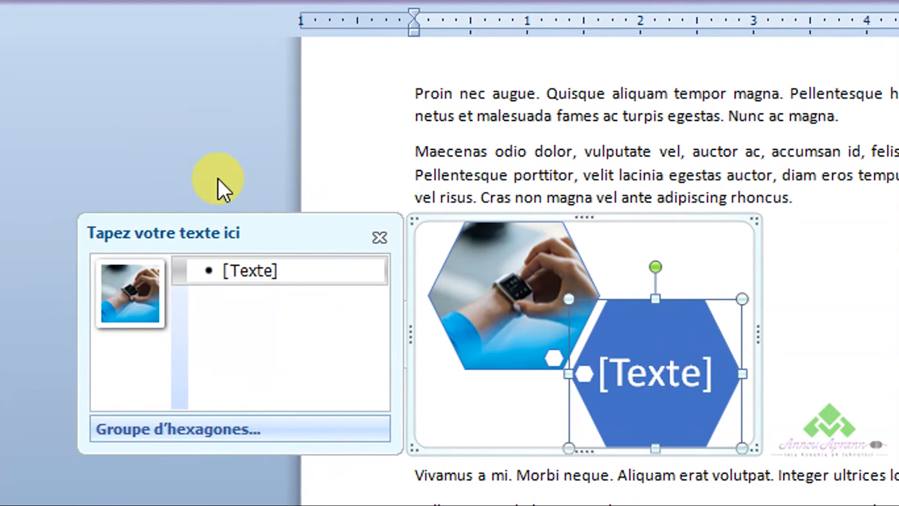
click(290, 262)
text(Sma)
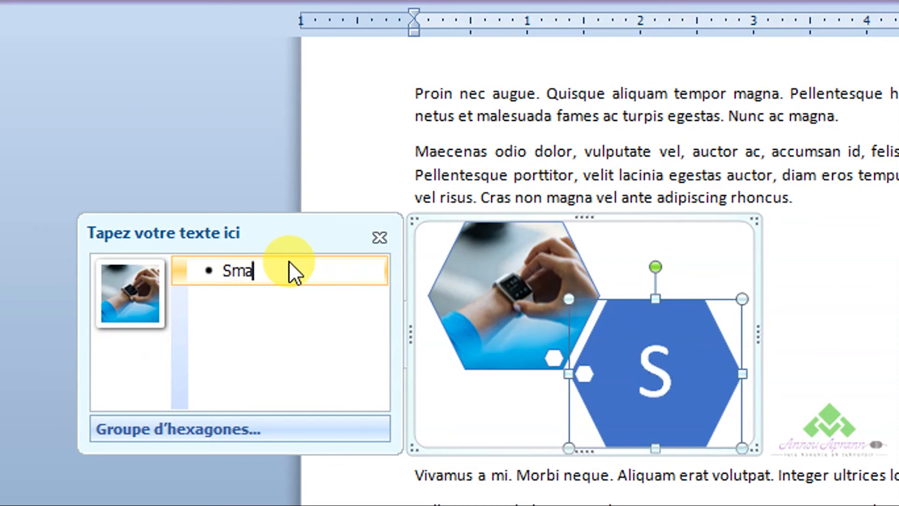
text(rt Watch)
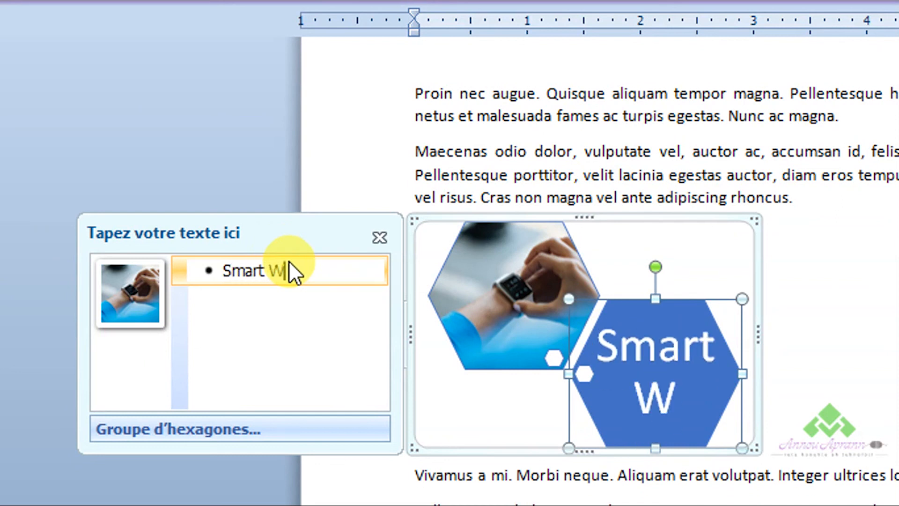